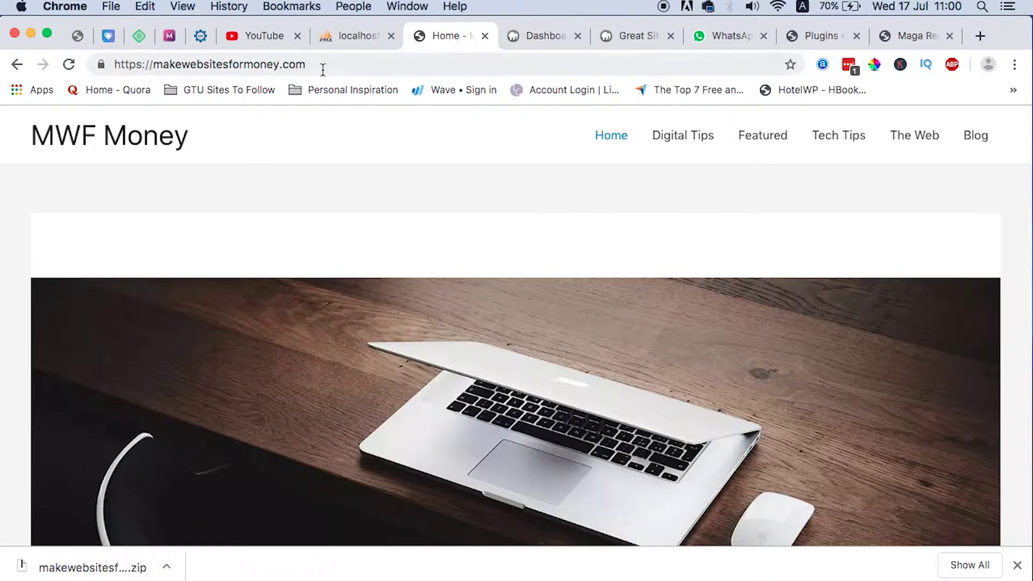
Compare the local Great Sites tab with the live MWF Money home page.
{"action": "left_click", "coordinate": [638, 33]}
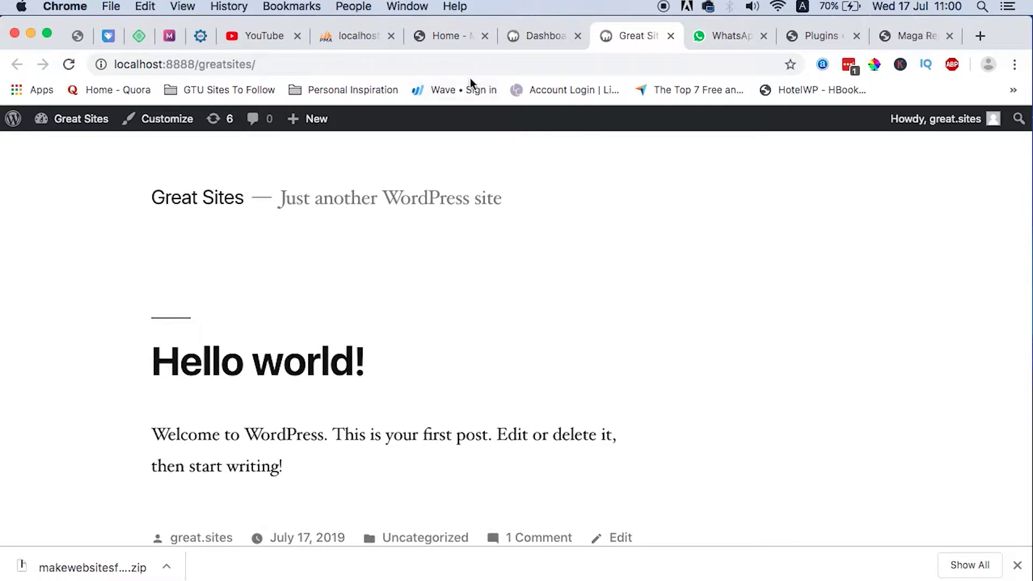
{"action": "left_click", "coordinate": [444, 37]}
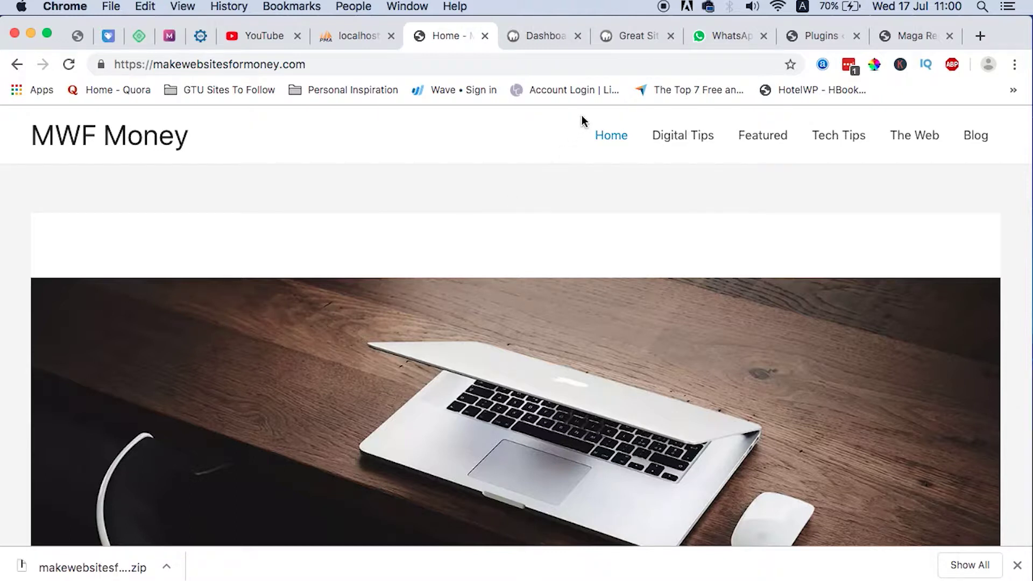
{"action": "left_click", "coordinate": [634, 41]}
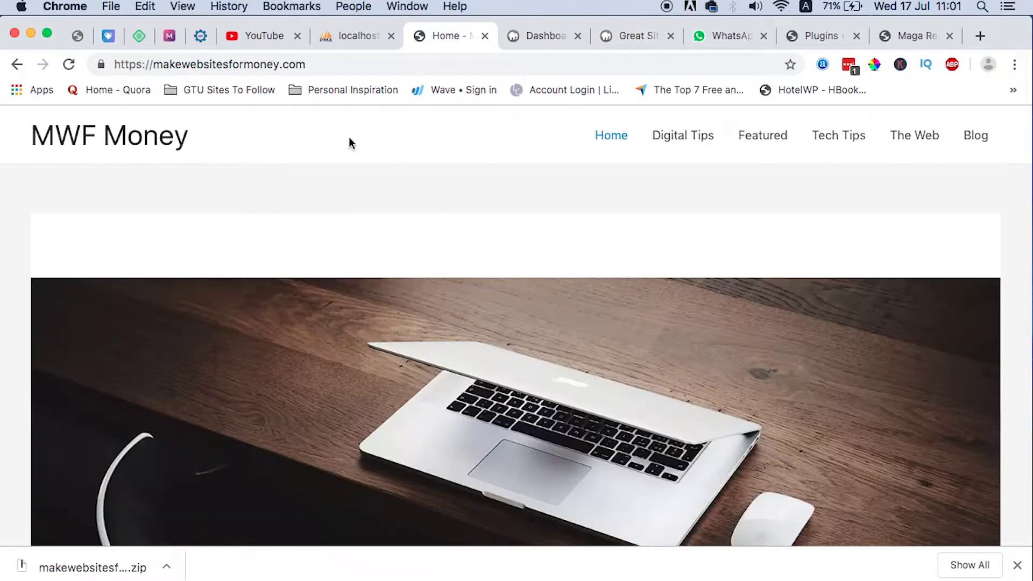
{"action": "scroll", "coordinate": [491, 357], "scroll_direction": "down", "scroll_amount": 3}
{"action": "scroll", "coordinate": [490, 387], "scroll_direction": "up", "scroll_amount": 3}
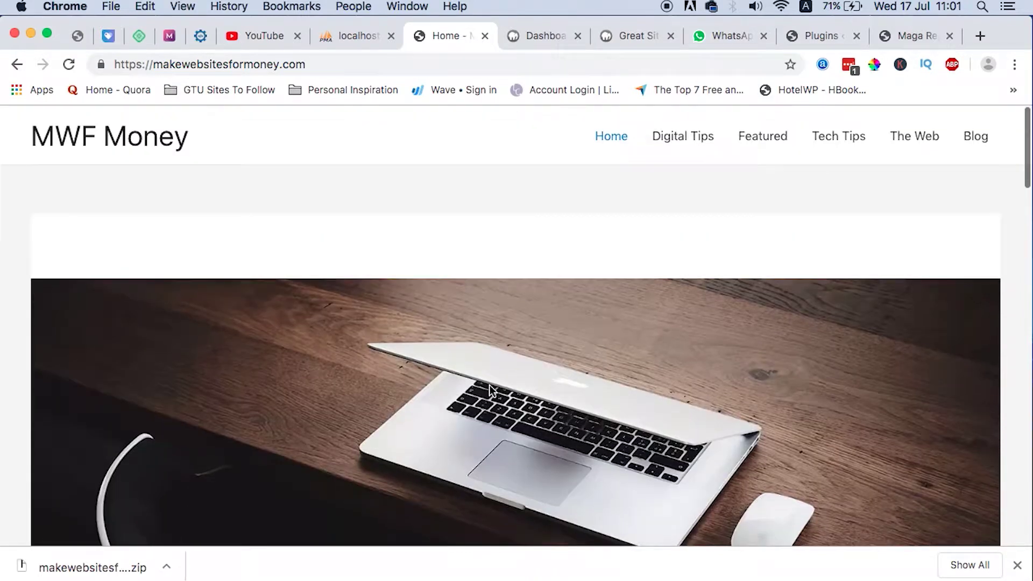
{"action": "left_click", "coordinate": [634, 42]}
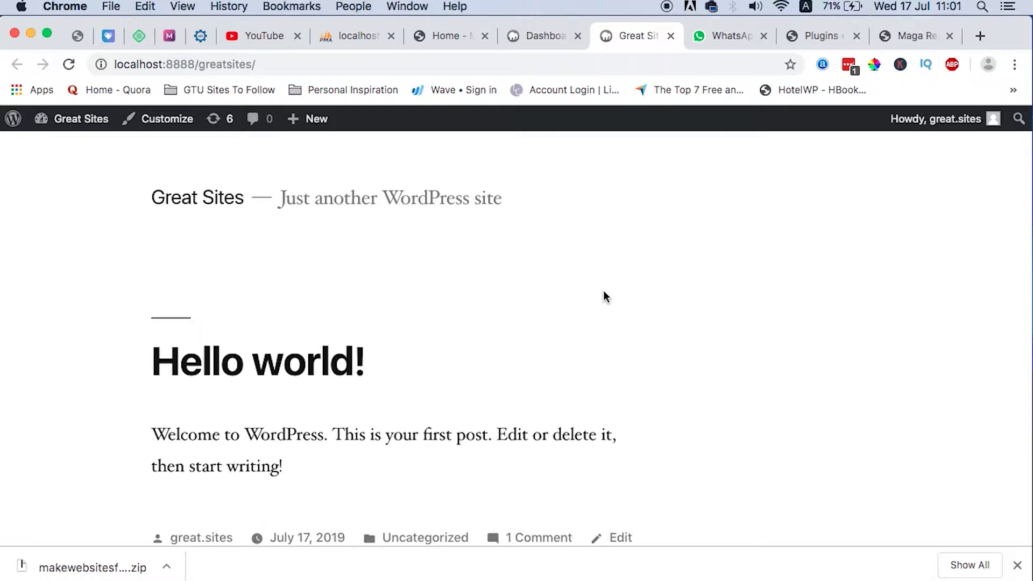
{"action": "left_click", "coordinate": [444, 37]}
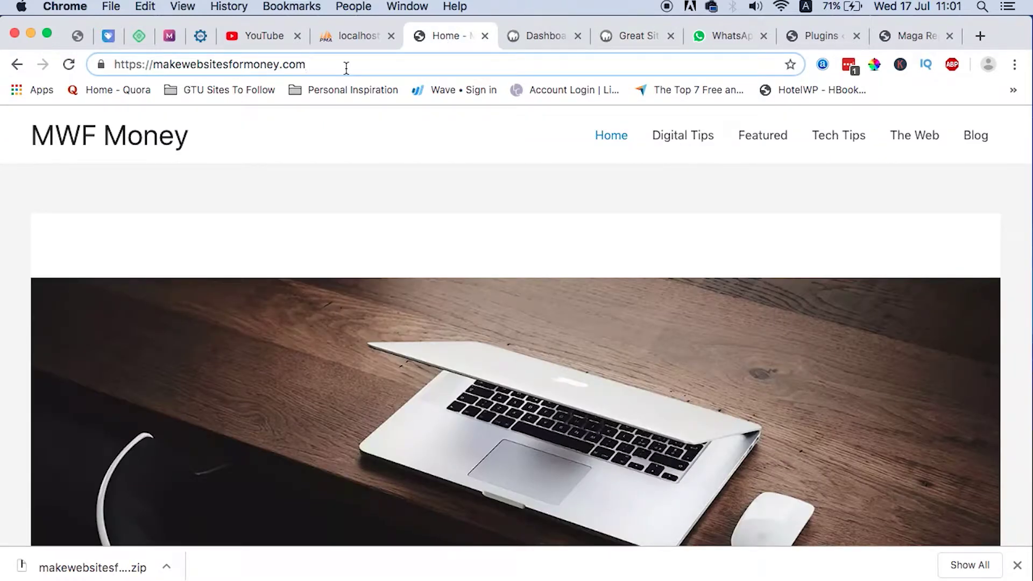
Load the MWF Money admin area by adding wp-admin to the site URL.
{"action": "left_click", "coordinate": [346, 67]}
{"action": "type", "text": "wp"}
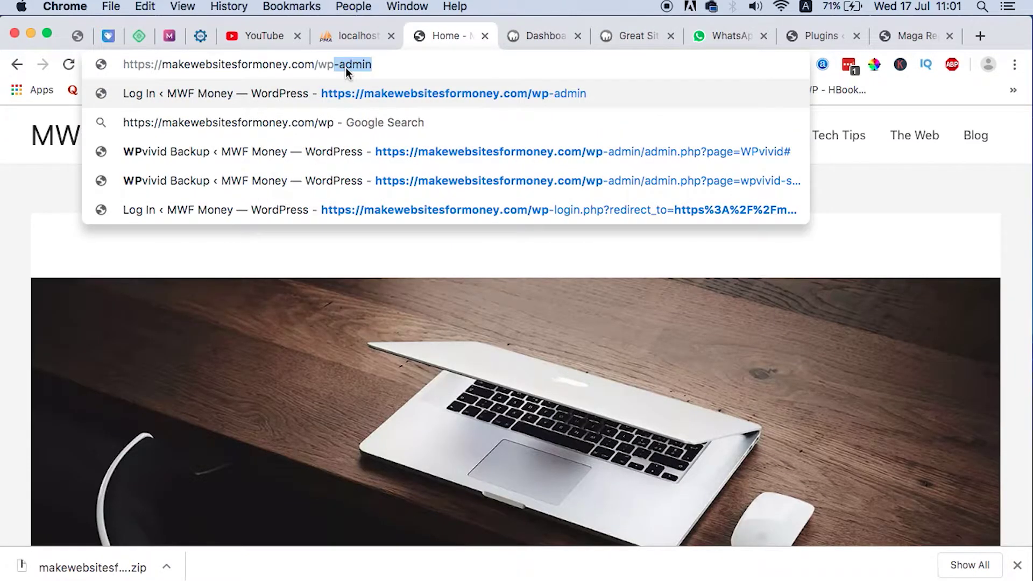
{"action": "key", "text": "Return"}
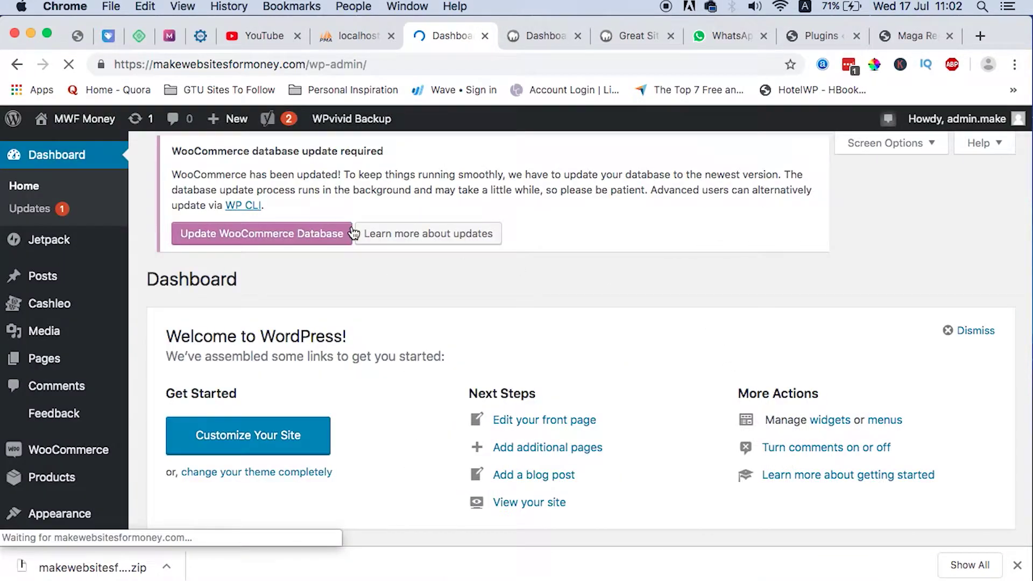
{"action": "scroll", "coordinate": [502, 409], "scroll_direction": "down", "scroll_amount": 12}
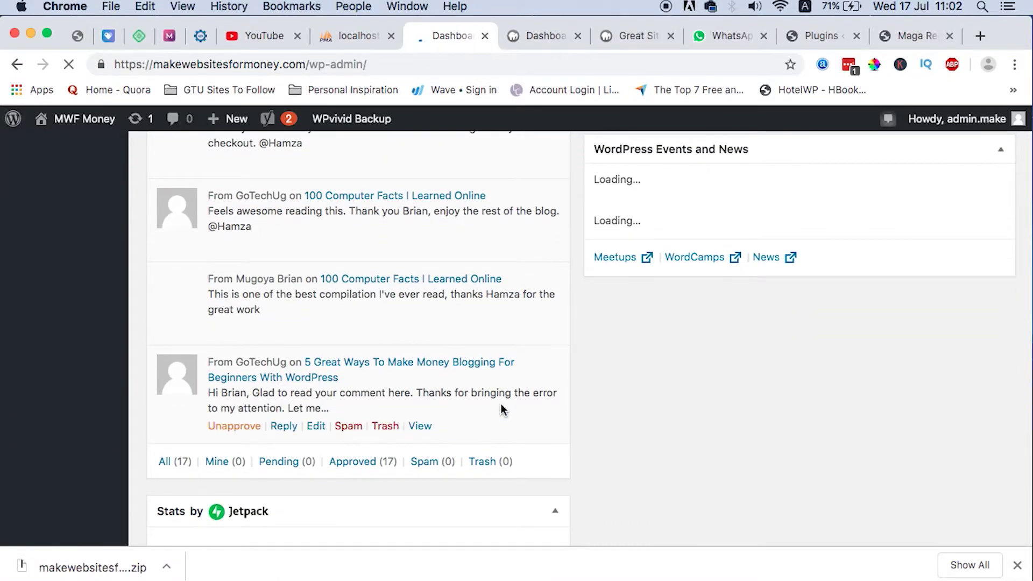
{"action": "scroll", "coordinate": [502, 409], "scroll_direction": "up", "scroll_amount": 6}
{"action": "scroll", "coordinate": [501, 409], "scroll_direction": "up", "scroll_amount": 6}
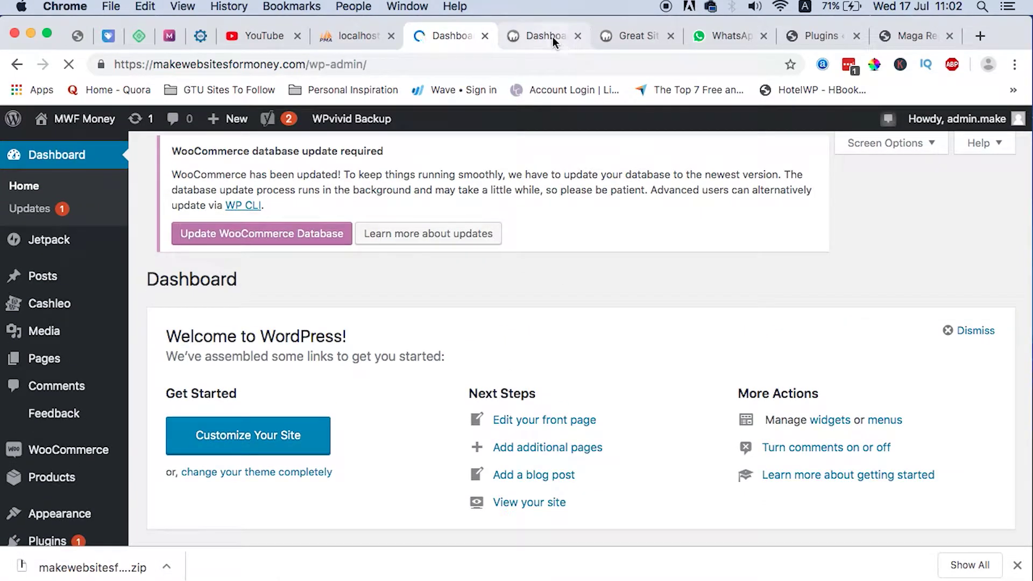
Check the localhost Great Sites dashboard, then return to the MWF Money dashboard.
{"action": "left_click", "coordinate": [551, 35]}
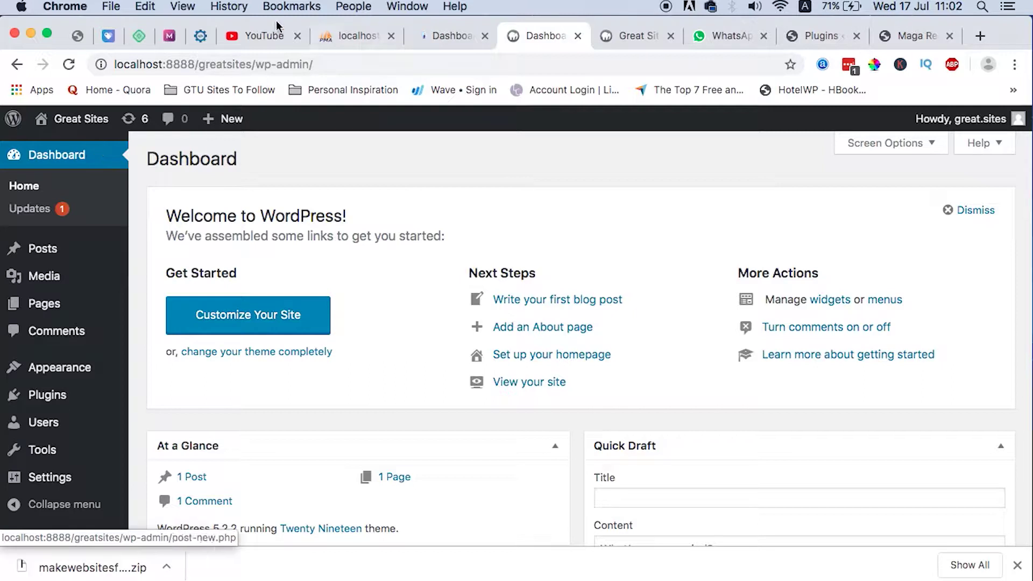
{"action": "scroll", "coordinate": [411, 455], "scroll_direction": "down", "scroll_amount": 6}
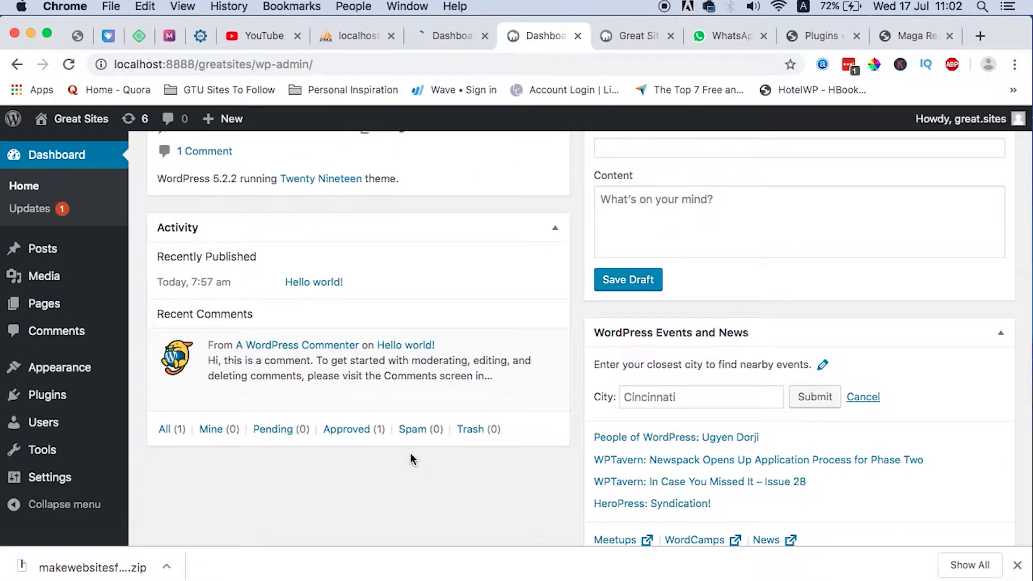
{"action": "scroll", "coordinate": [410, 453], "scroll_direction": "up", "scroll_amount": 3}
{"action": "scroll", "coordinate": [410, 453], "scroll_direction": "up", "scroll_amount": 1}
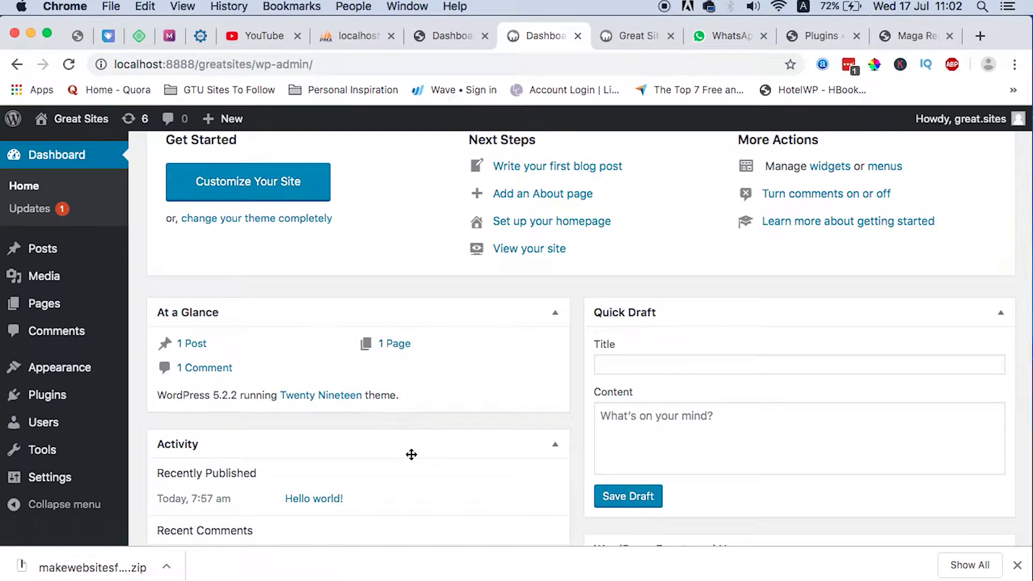
{"action": "scroll", "coordinate": [411, 455], "scroll_direction": "up", "scroll_amount": 3}
{"action": "left_click", "coordinate": [443, 36]}
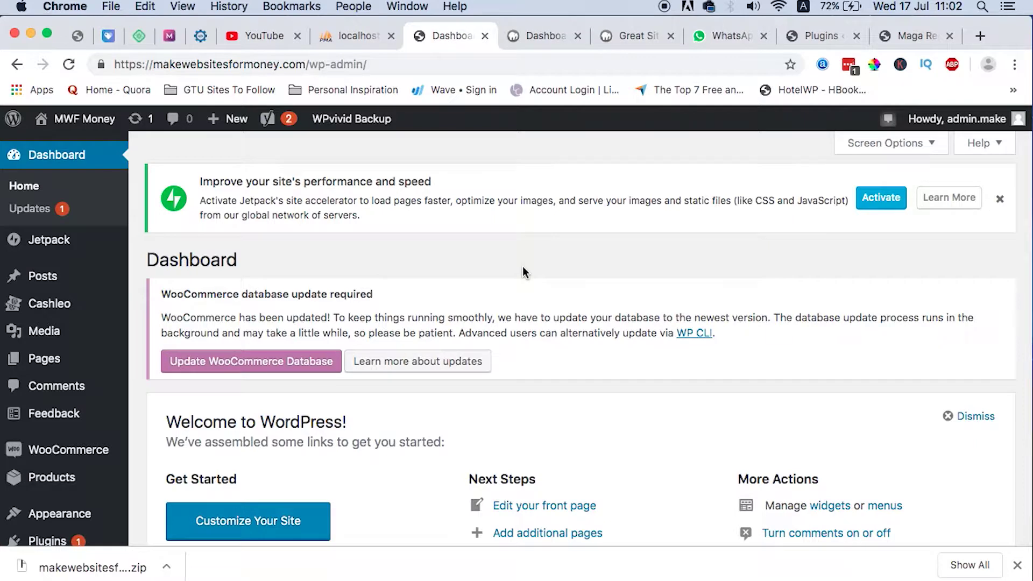
{"action": "scroll", "coordinate": [521, 266], "scroll_direction": "down", "scroll_amount": 1}
{"action": "scroll", "coordinate": [292, 386], "scroll_direction": "down", "scroll_amount": 4}
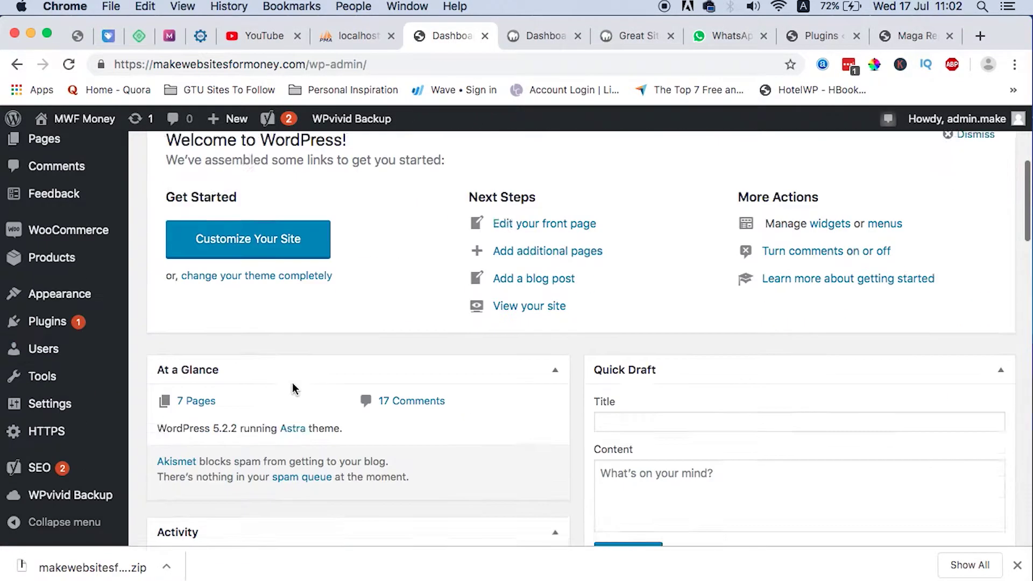
{"action": "scroll", "coordinate": [292, 386], "scroll_direction": "down", "scroll_amount": 2}
Open the list of installed plugins on MWF Money.
{"action": "mouse_move", "coordinate": [48, 322]}
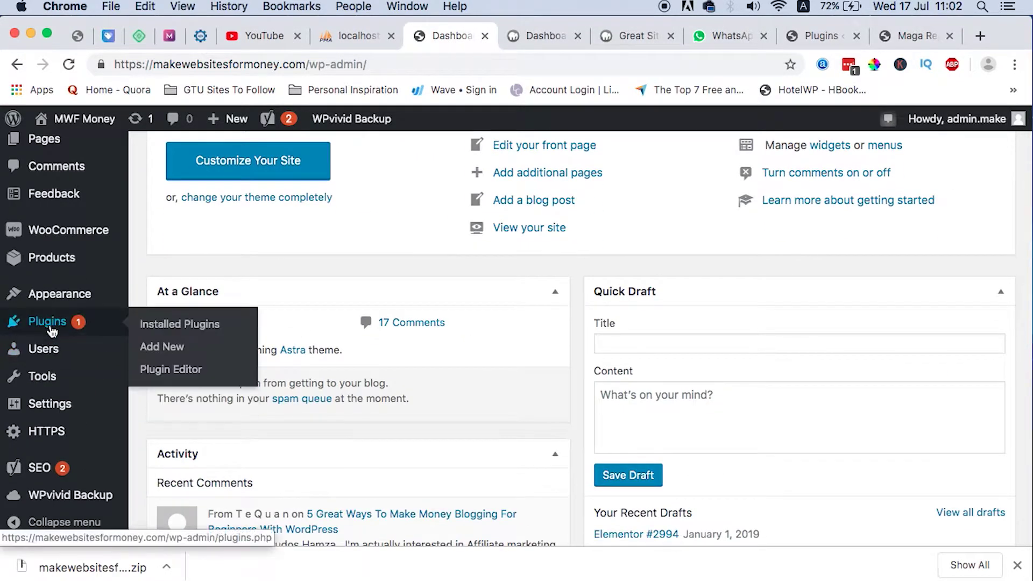
{"action": "left_click", "coordinate": [181, 326]}
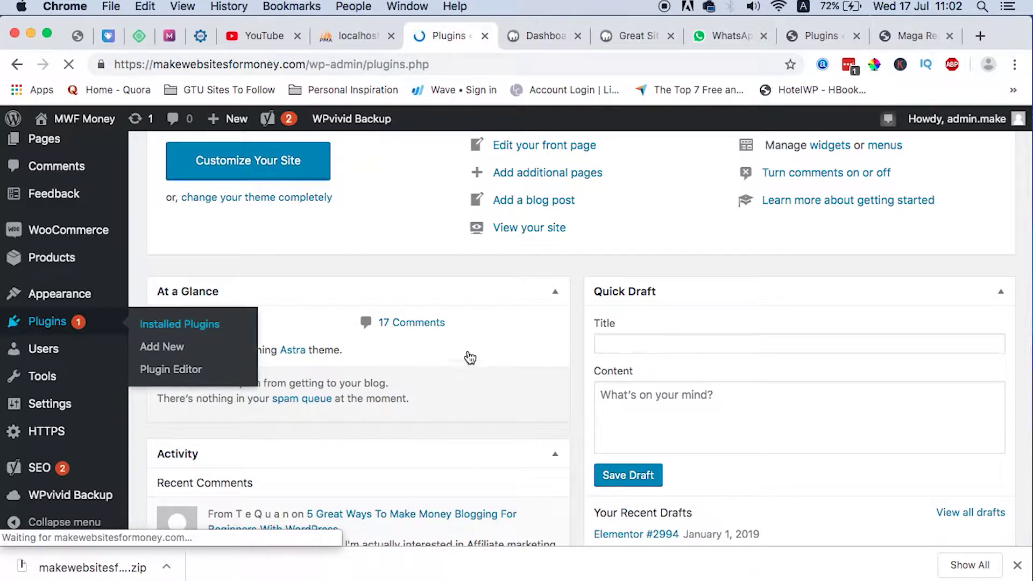
{"action": "scroll", "coordinate": [477, 363], "scroll_direction": "down", "scroll_amount": 8}
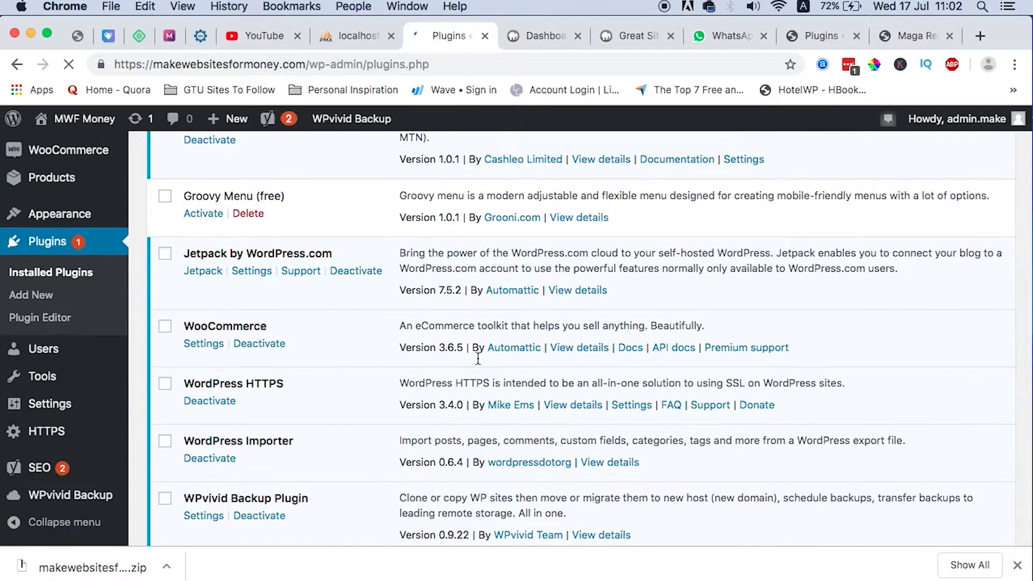
{"action": "scroll", "coordinate": [477, 358], "scroll_direction": "down", "scroll_amount": 2}
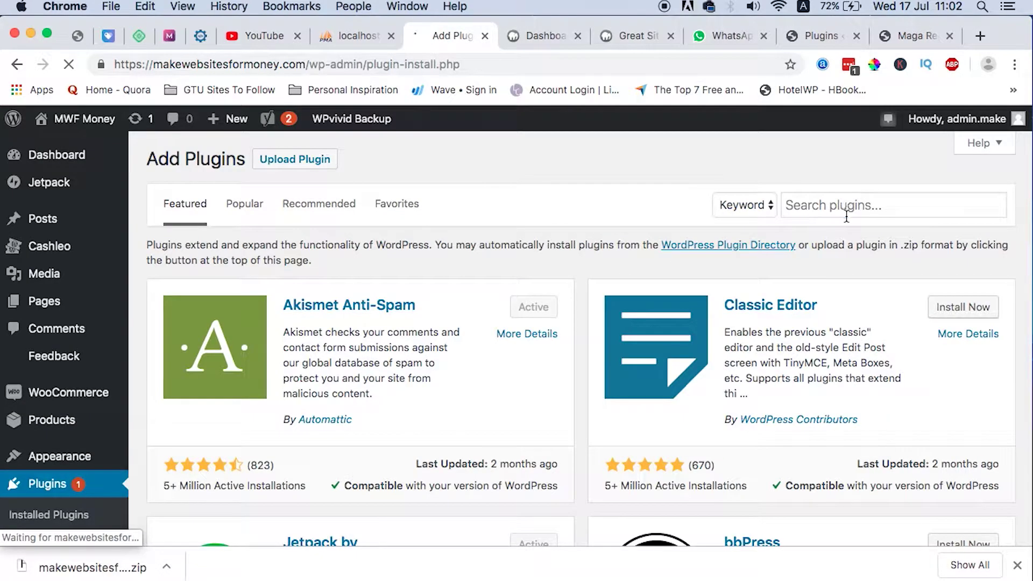
Search plugins for 'wpvivid' and confirm the WPvivid Backup Plugin card shows Active.
{"action": "left_click", "coordinate": [846, 217]}
{"action": "type", "text": "wp vivid"}
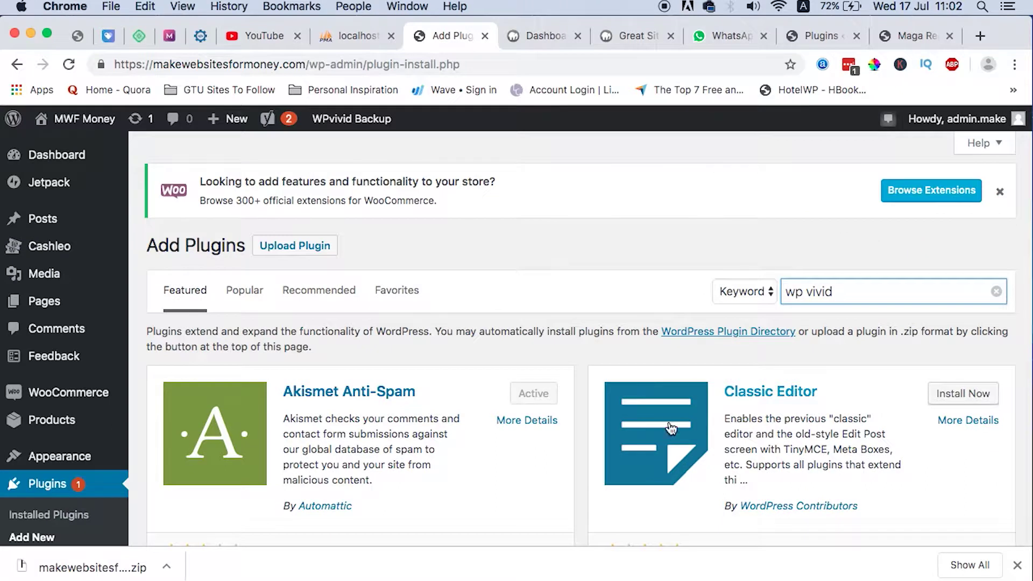
{"action": "left_click", "coordinate": [893, 280]}
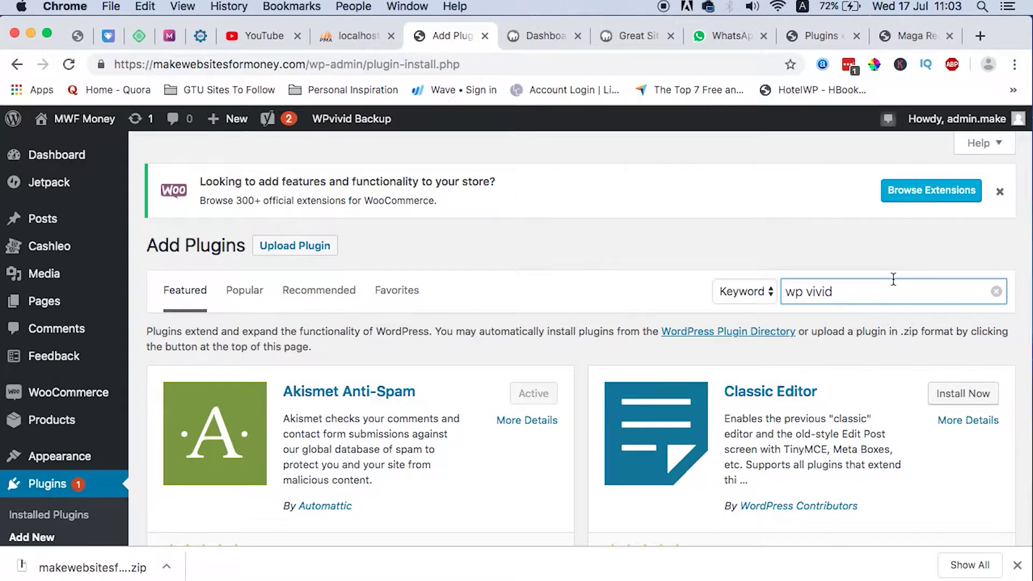
{"action": "key", "text": "Right"}
{"action": "key", "text": "Right"}
{"action": "key", "text": "Right"}
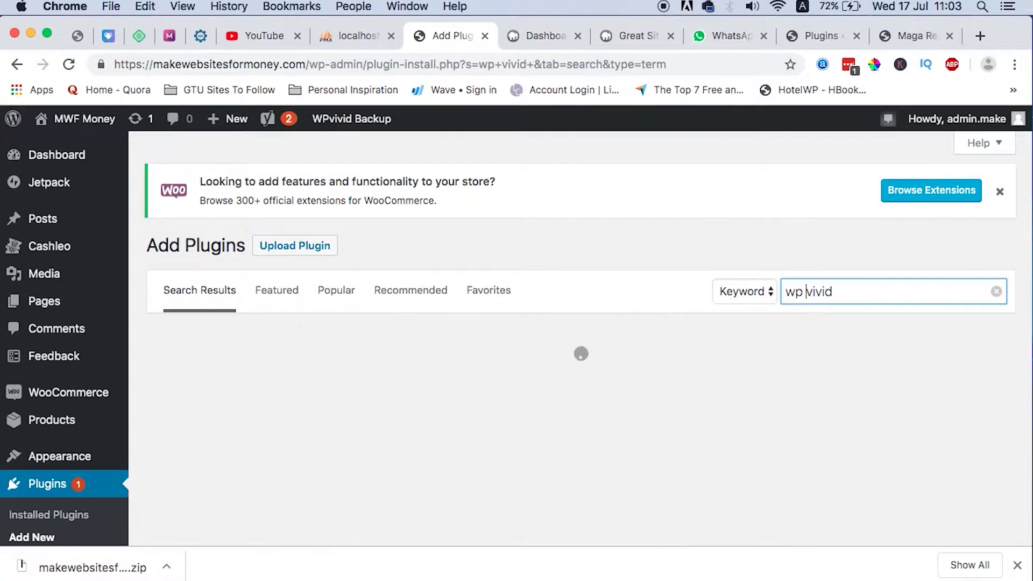
{"action": "key", "text": "BackSpace"}
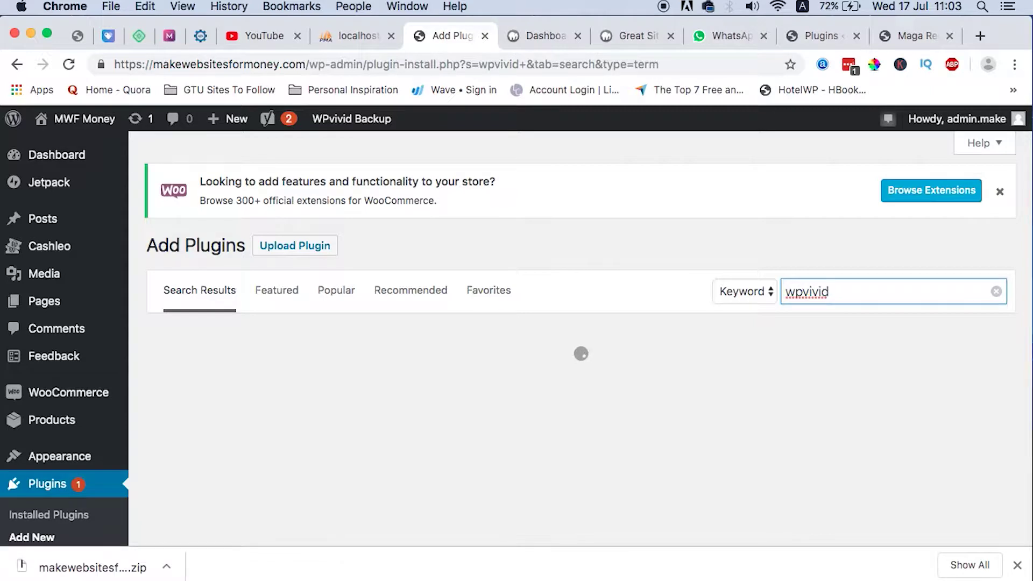
{"action": "scroll", "coordinate": [408, 396], "scroll_direction": "down", "scroll_amount": 3}
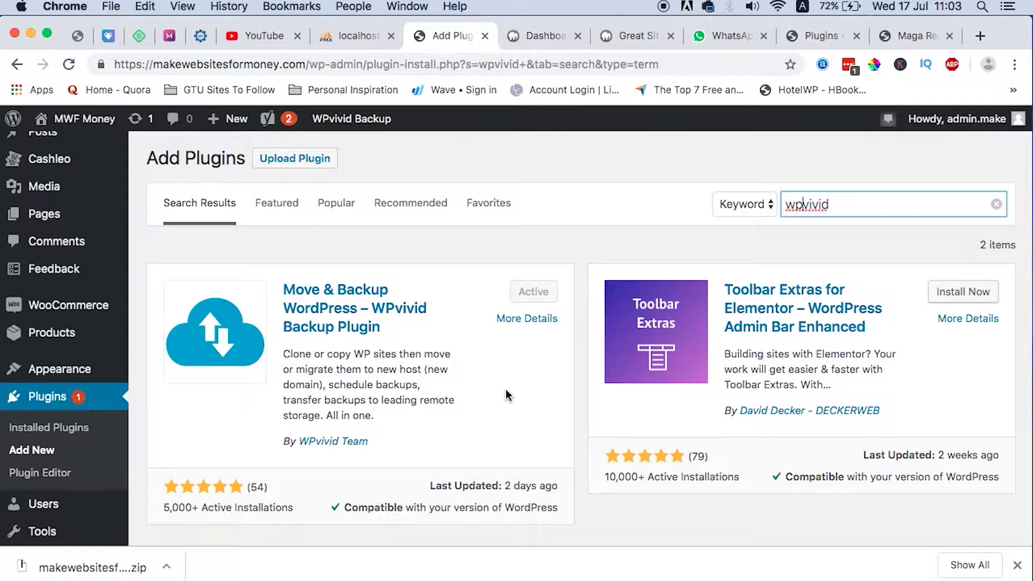
{"action": "scroll", "coordinate": [524, 402], "scroll_direction": "down", "scroll_amount": 2}
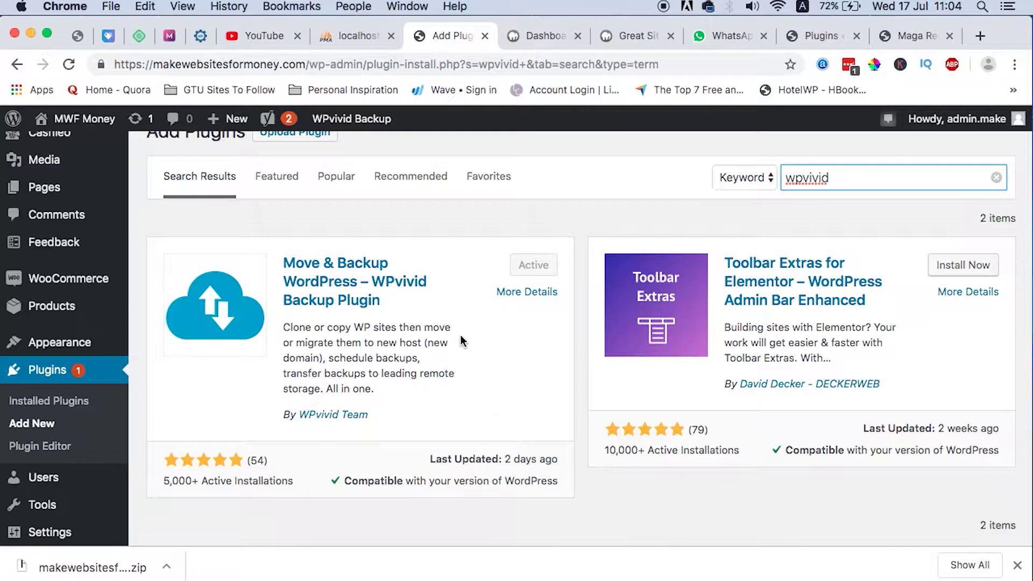
{"action": "scroll", "coordinate": [443, 333], "scroll_direction": "down", "scroll_amount": 2}
{"action": "scroll", "coordinate": [444, 333], "scroll_direction": "down", "scroll_amount": 1}
{"action": "scroll", "coordinate": [298, 333], "scroll_direction": "up", "scroll_amount": 3}
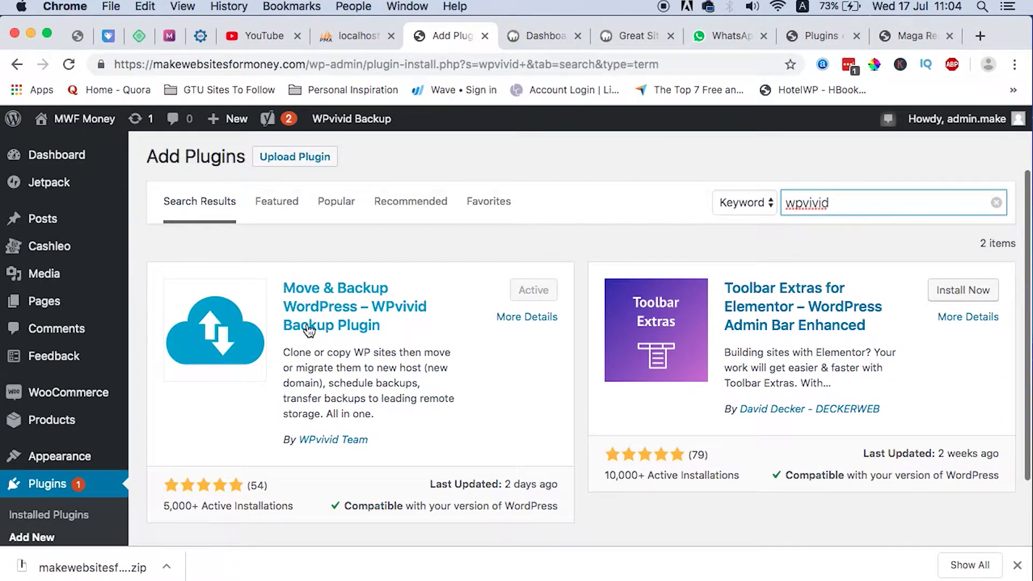
{"action": "scroll", "coordinate": [415, 355], "scroll_direction": "down", "scroll_amount": 3}
{"action": "scroll", "coordinate": [415, 355], "scroll_direction": "up", "scroll_amount": 1}
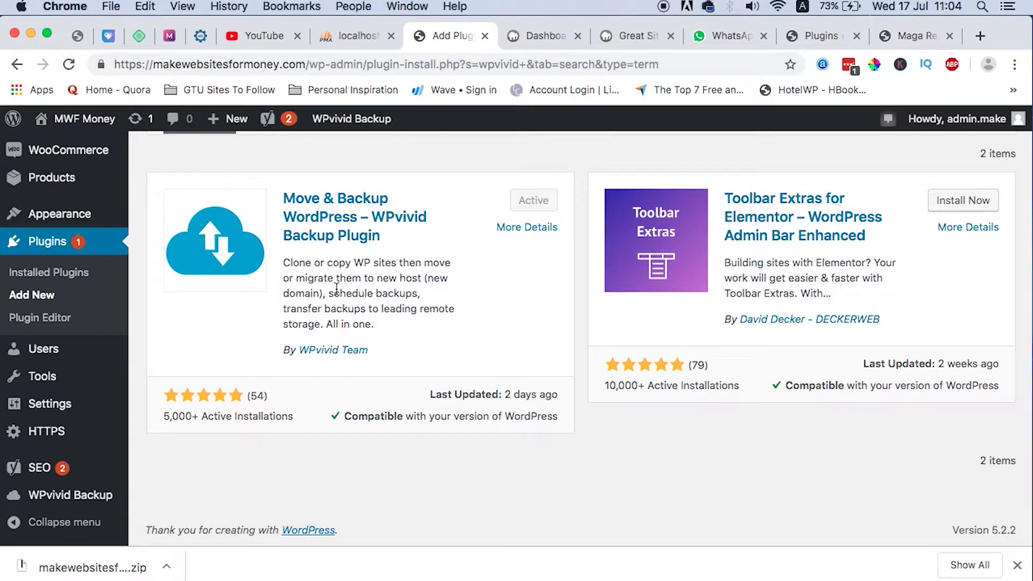
Open WPvivid Backup's Backup & Restore page, set to Database + Files saved locally.
{"action": "left_click", "coordinate": [53, 499]}
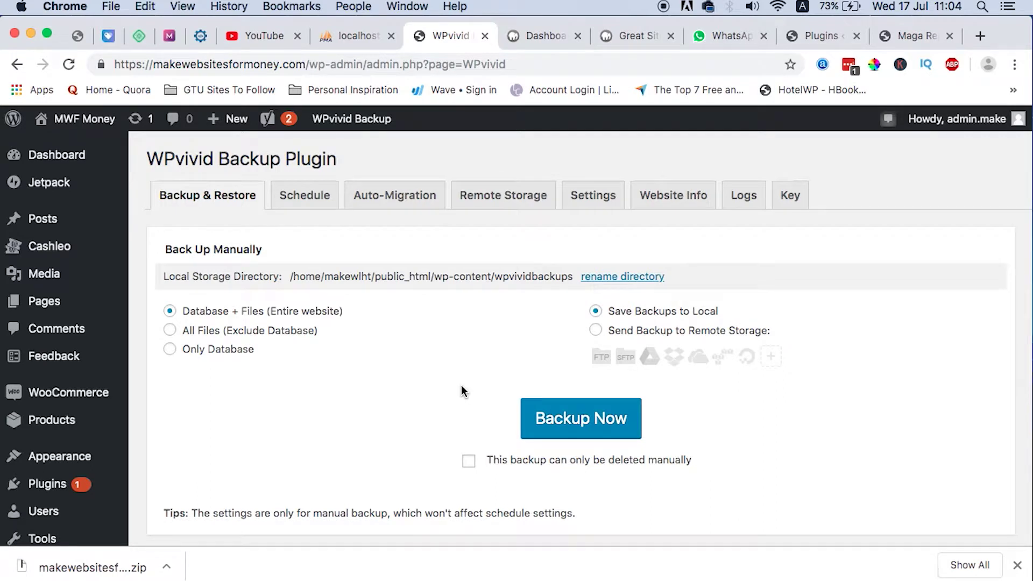
{"action": "scroll", "coordinate": [397, 373], "scroll_direction": "down", "scroll_amount": 3}
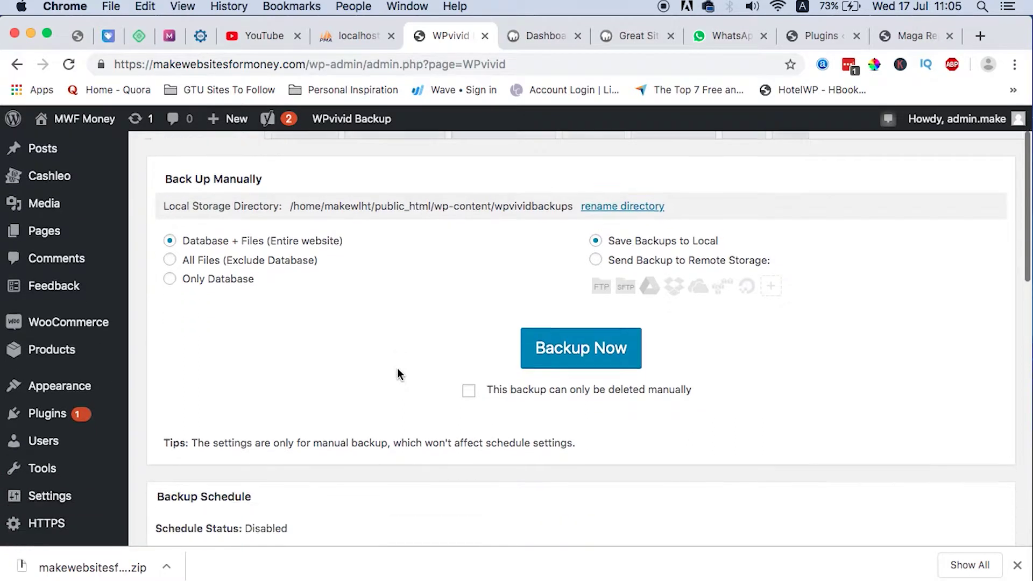
{"action": "scroll", "coordinate": [202, 282], "scroll_direction": "up", "scroll_amount": 3}
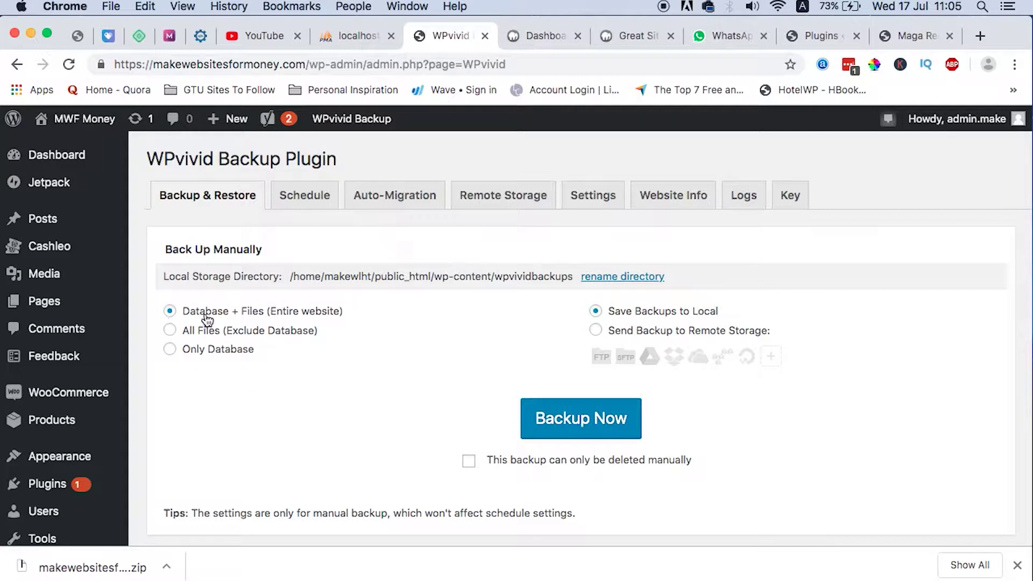
Run a local Database + Files backup and refresh the list to show the 08:02 backup.
{"action": "left_click", "coordinate": [557, 425]}
{"action": "scroll", "coordinate": [525, 450], "scroll_direction": "down", "scroll_amount": 1}
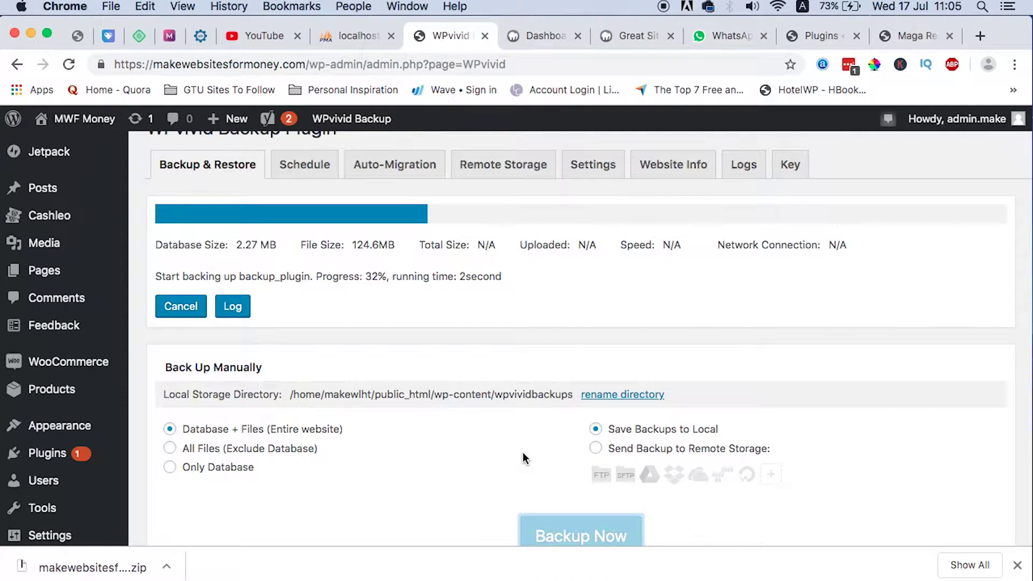
{"action": "scroll", "coordinate": [511, 349], "scroll_direction": "up", "scroll_amount": 1}
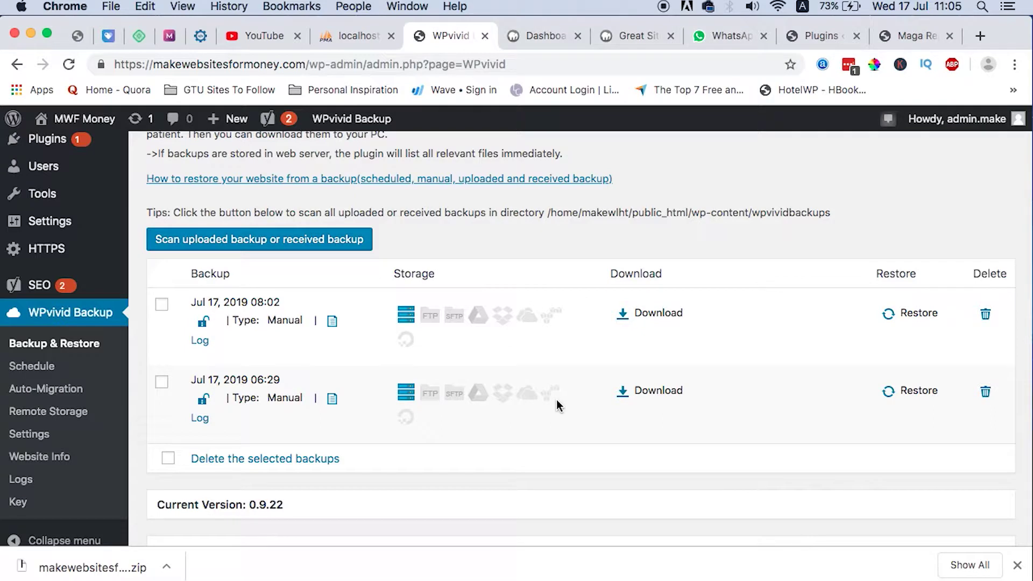
{"action": "left_click", "coordinate": [260, 241]}
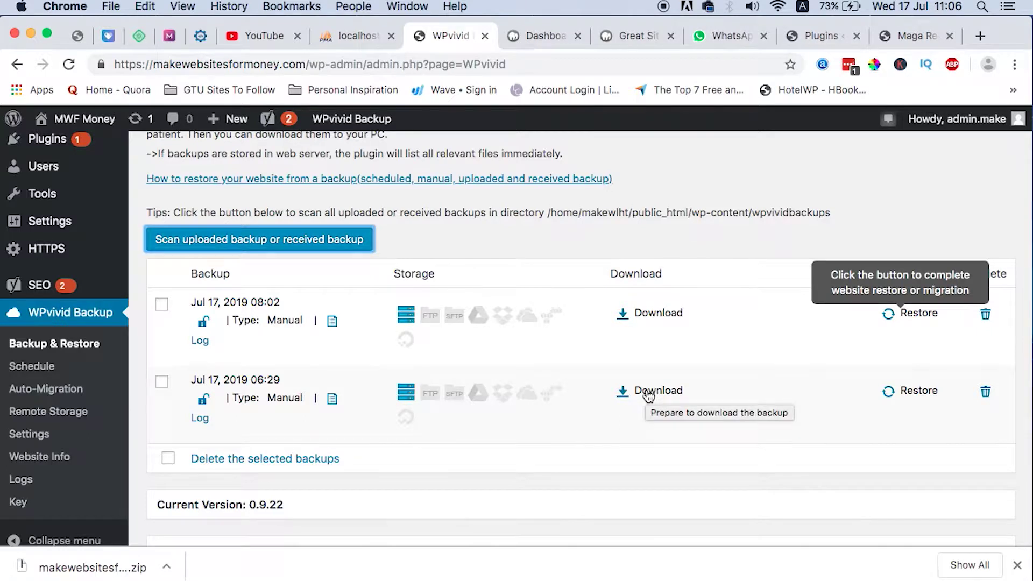
Dismiss the backup zip download options and open the local Great Sites Plugins list.
{"action": "left_click", "coordinate": [167, 566]}
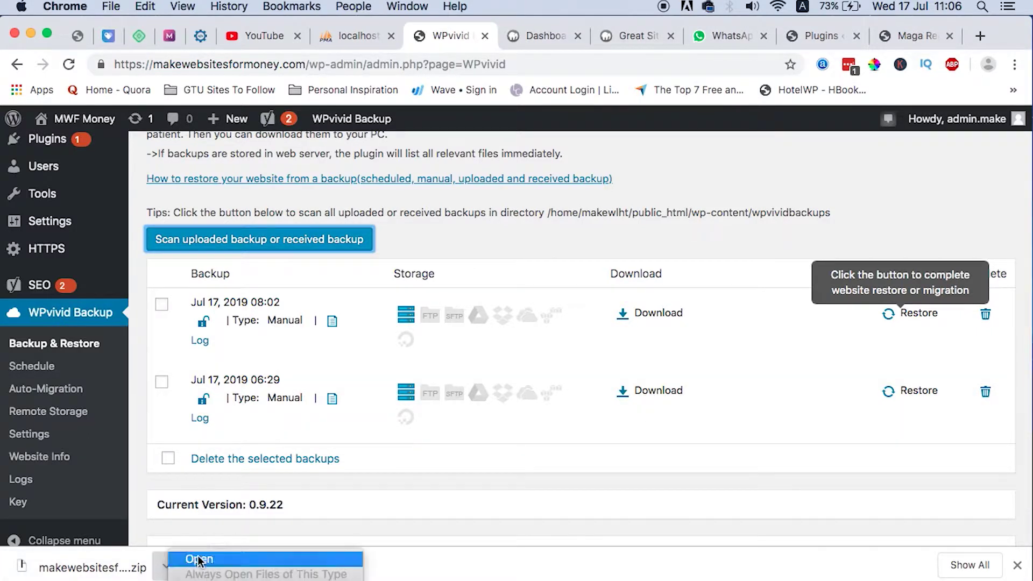
{"action": "left_click", "coordinate": [488, 566]}
{"action": "key", "text": "ctrl+Tab"}
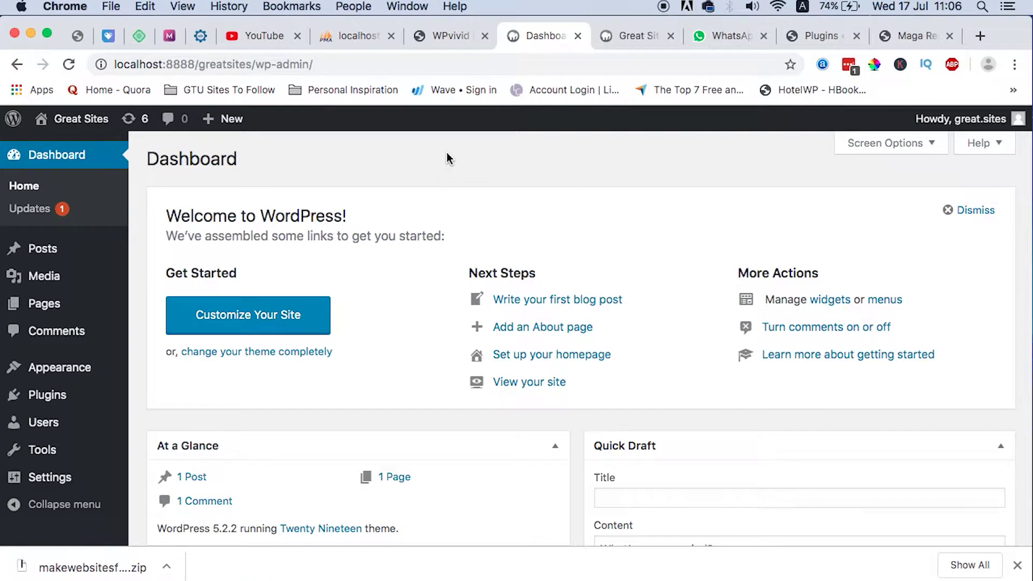
{"action": "scroll", "coordinate": [387, 487], "scroll_direction": "down", "scroll_amount": 10}
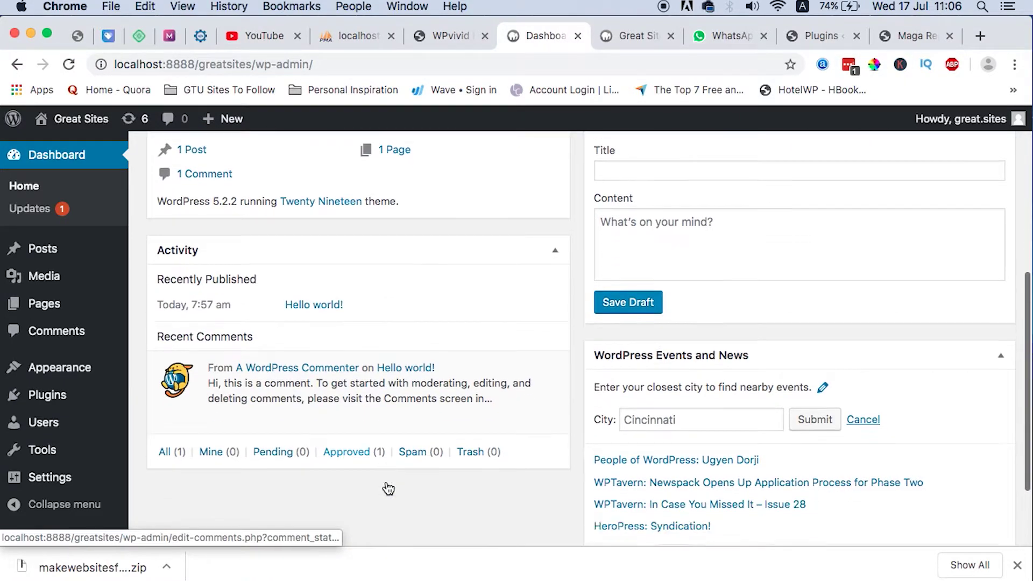
{"action": "scroll", "coordinate": [385, 486], "scroll_direction": "up", "scroll_amount": 2}
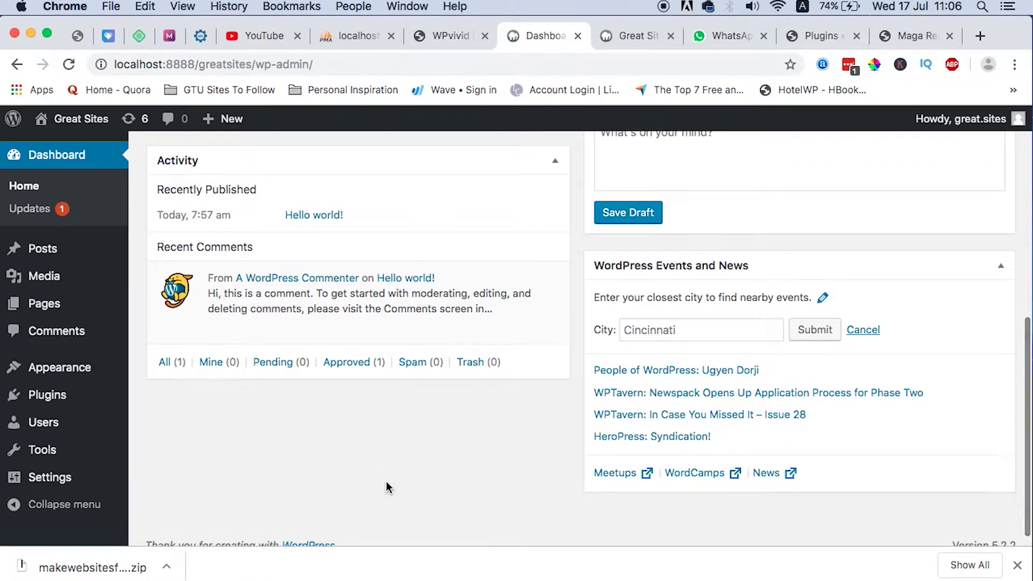
{"action": "left_click", "coordinate": [48, 395]}
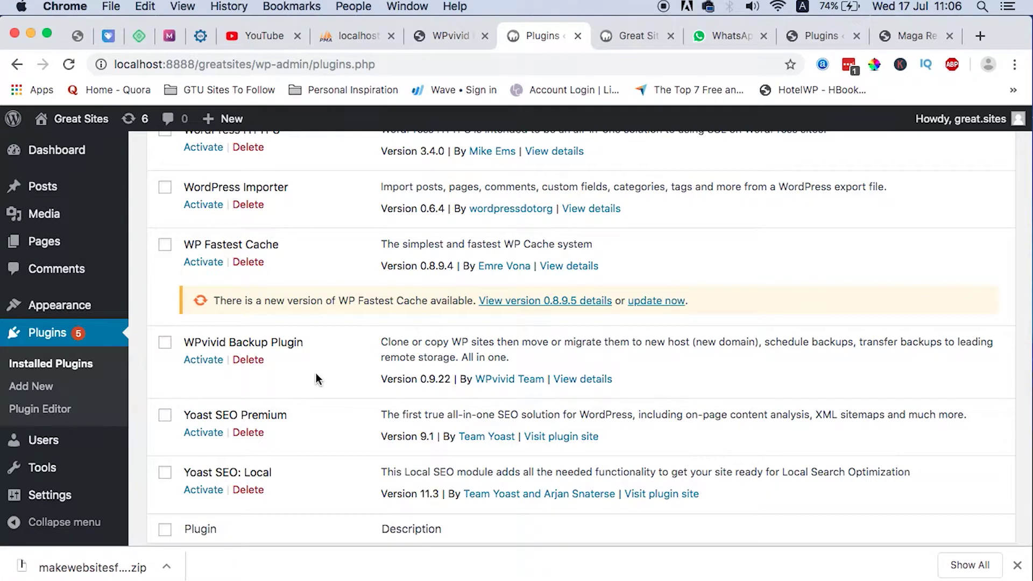
{"action": "scroll", "coordinate": [412, 371], "scroll_direction": "up", "scroll_amount": 15}
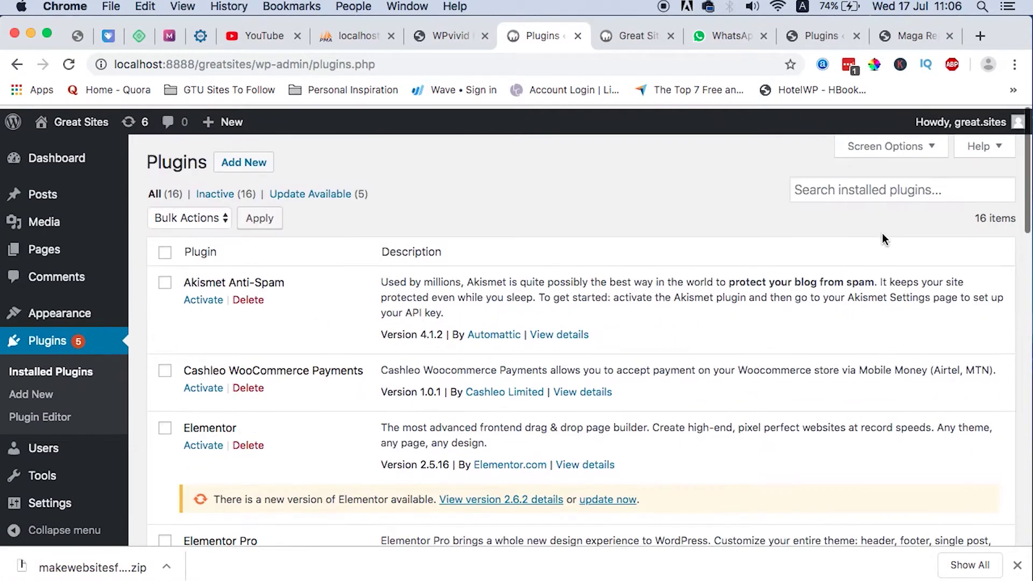
{"action": "scroll", "coordinate": [557, 473], "scroll_direction": "down", "scroll_amount": 13}
Activate the WPvivid Backup Plugin on the local site and view its Upload panel.
{"action": "left_click", "coordinate": [204, 460]}
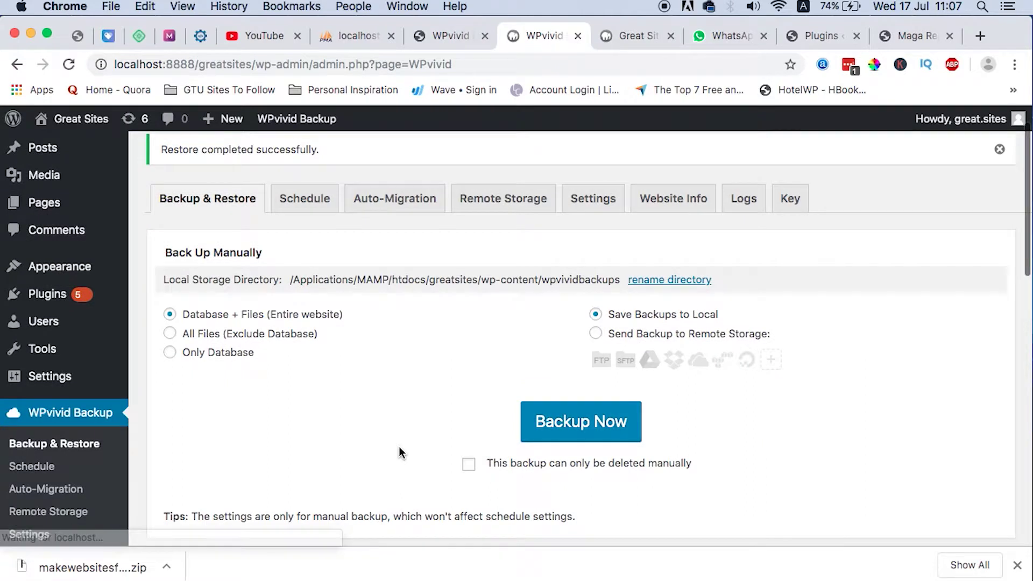
{"action": "scroll", "coordinate": [399, 447], "scroll_direction": "down", "scroll_amount": 10}
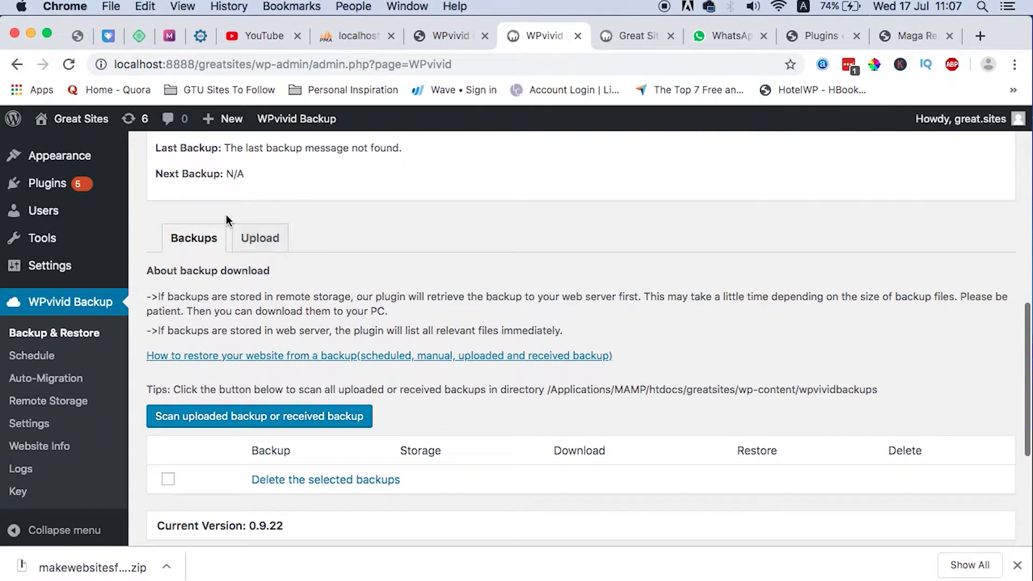
{"action": "left_click", "coordinate": [258, 246]}
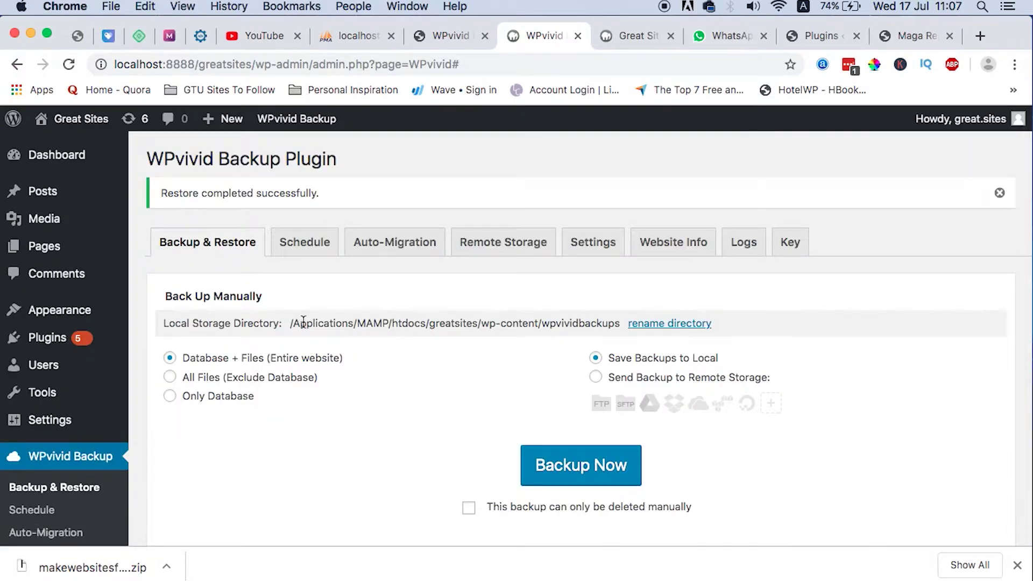
Look over the local Great Sites front page, still showing only 'Hello world!'.
{"action": "left_click", "coordinate": [629, 36]}
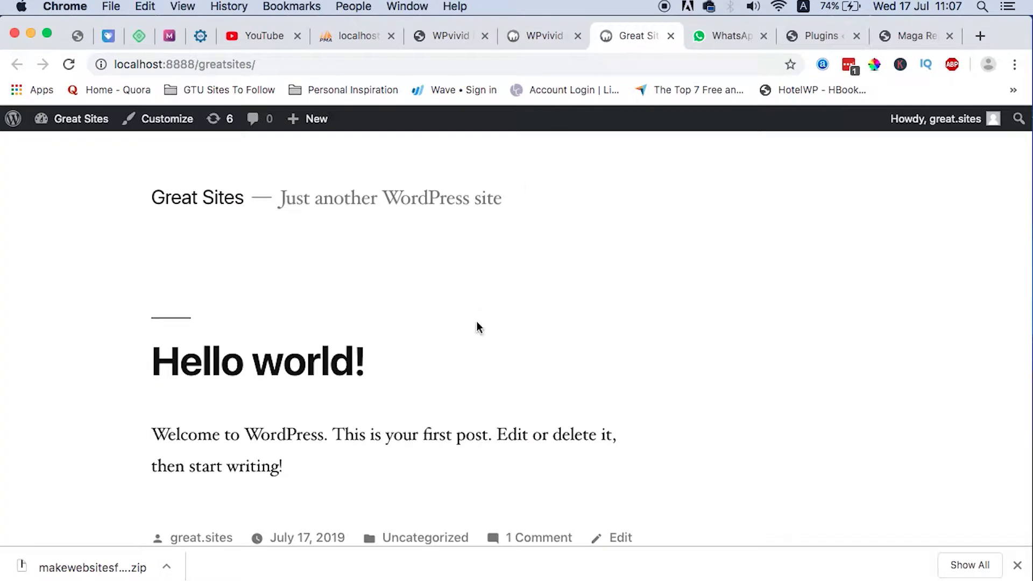
{"action": "scroll", "coordinate": [477, 342], "scroll_direction": "down", "scroll_amount": 4}
{"action": "scroll", "coordinate": [476, 349], "scroll_direction": "down", "scroll_amount": 10}
{"action": "scroll", "coordinate": [482, 275], "scroll_direction": "up", "scroll_amount": 15}
{"action": "scroll", "coordinate": [506, 272], "scroll_direction": "down", "scroll_amount": 10}
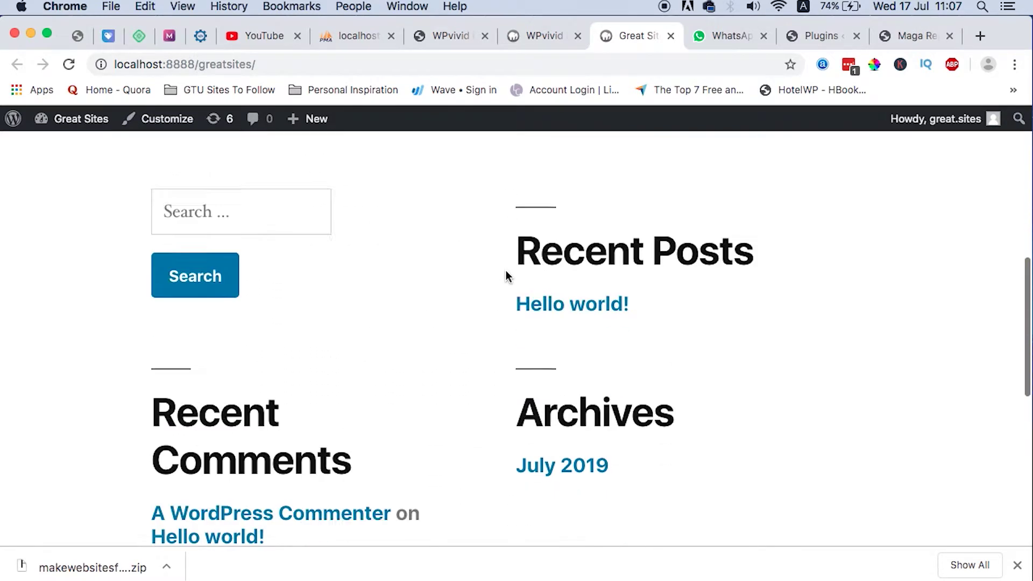
{"action": "scroll", "coordinate": [506, 253], "scroll_direction": "up", "scroll_amount": 10}
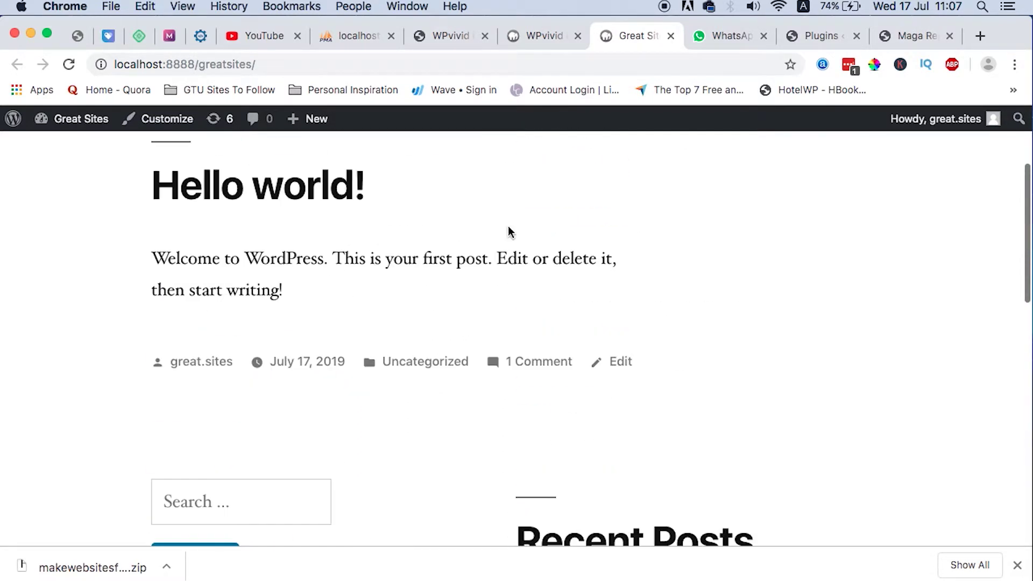
Visit the live MWF Money home page via Visit Site, then return to local WPvivid.
{"action": "left_click", "coordinate": [533, 38]}
{"action": "left_click", "coordinate": [450, 39]}
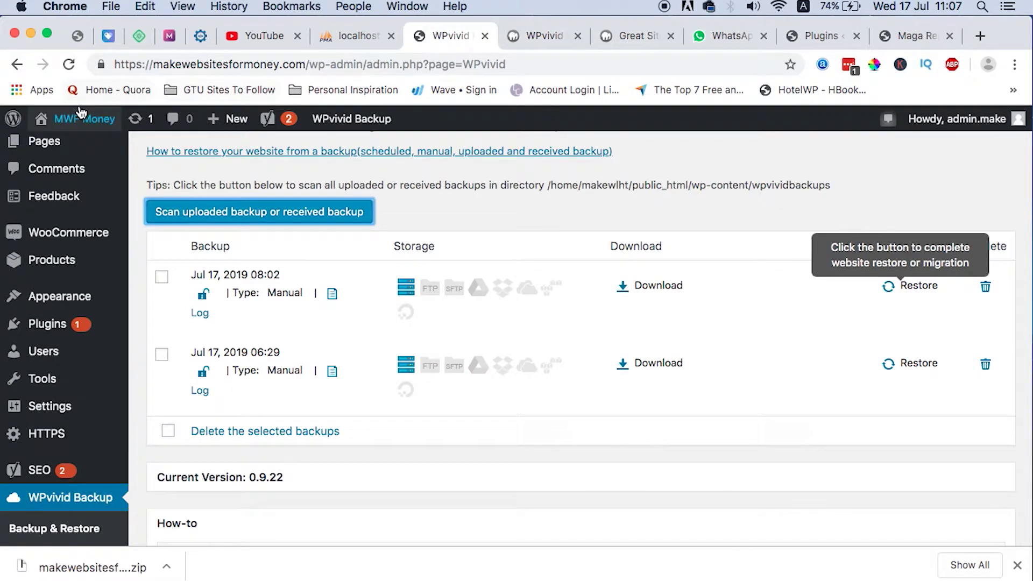
{"action": "mouse_move", "coordinate": [80, 118]}
{"action": "left_click", "coordinate": [56, 148], "text": "super"}
{"action": "left_click", "coordinate": [488, 33]}
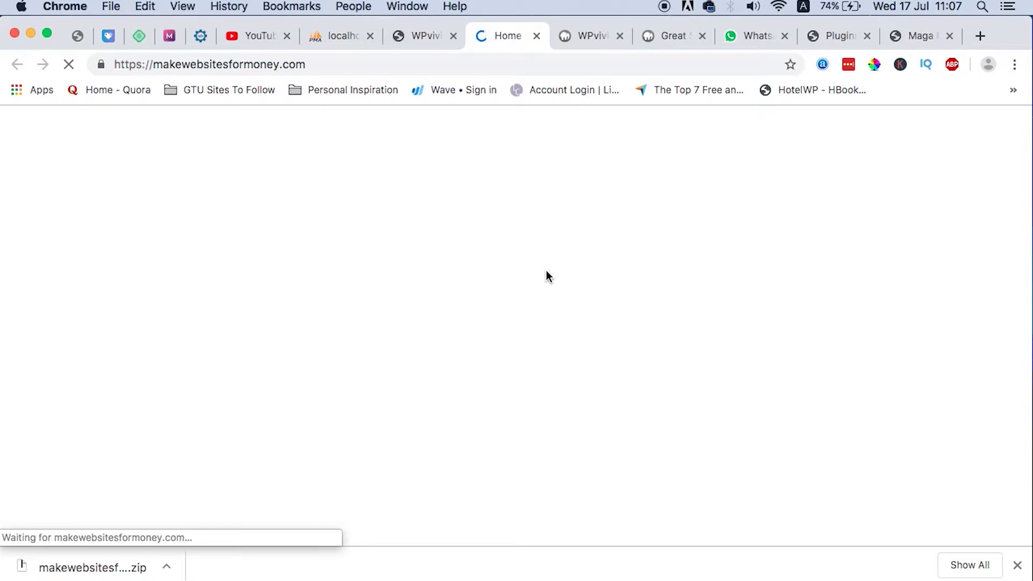
{"action": "scroll", "coordinate": [559, 384], "scroll_direction": "down", "scroll_amount": 5}
{"action": "scroll", "coordinate": [559, 384], "scroll_direction": "down", "scroll_amount": 20}
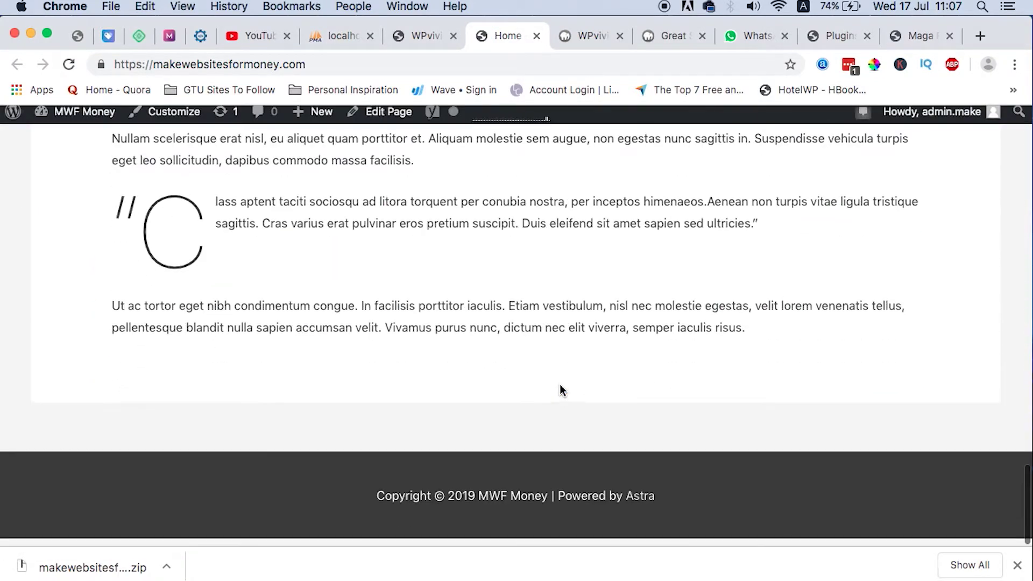
{"action": "scroll", "coordinate": [560, 384], "scroll_direction": "up", "scroll_amount": 20}
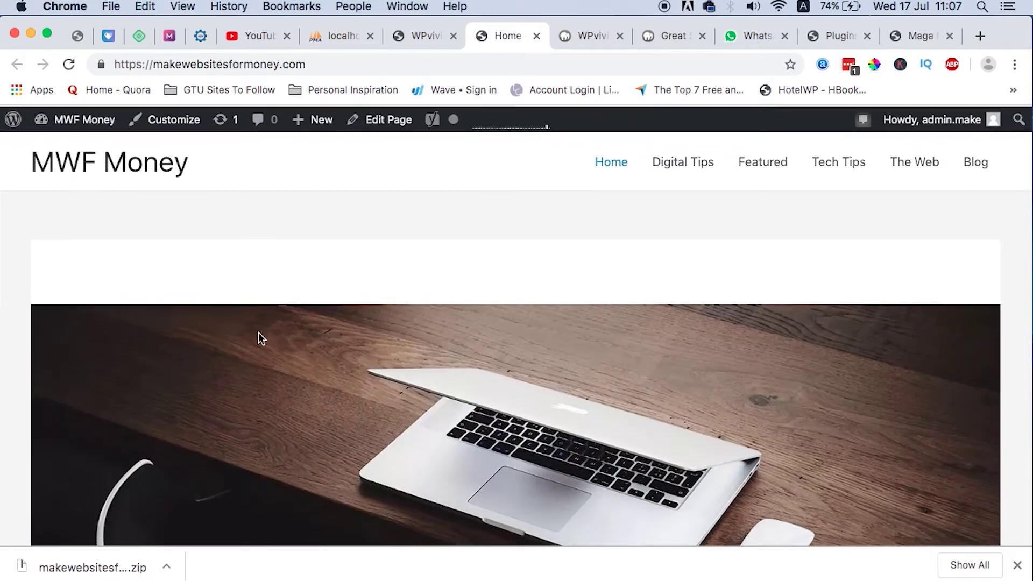
{"action": "left_click", "coordinate": [571, 40]}
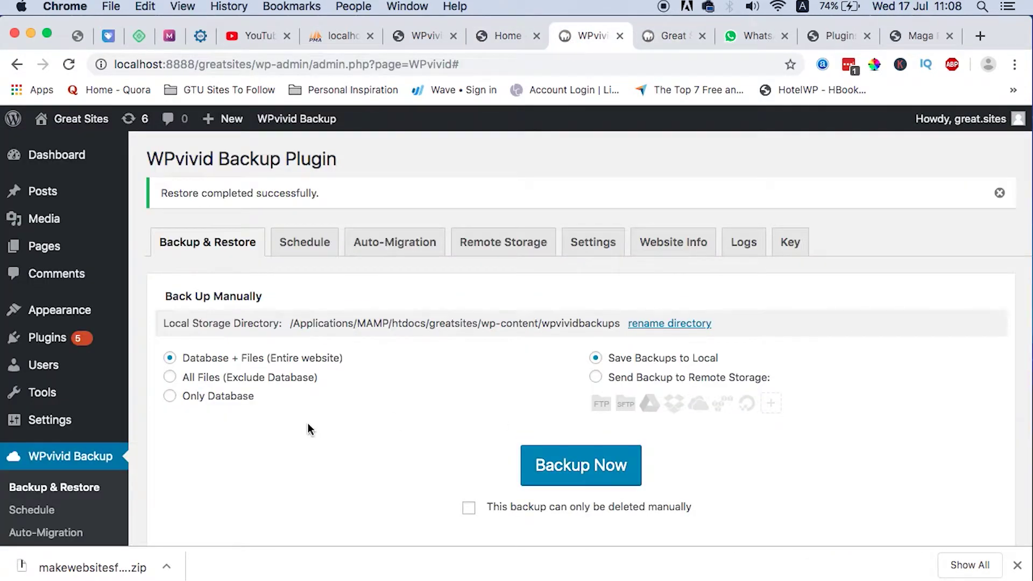
Show the local WPvivid backups list, then the Upload panel's Select Files chooser.
{"action": "scroll", "coordinate": [399, 443], "scroll_direction": "down", "scroll_amount": 10}
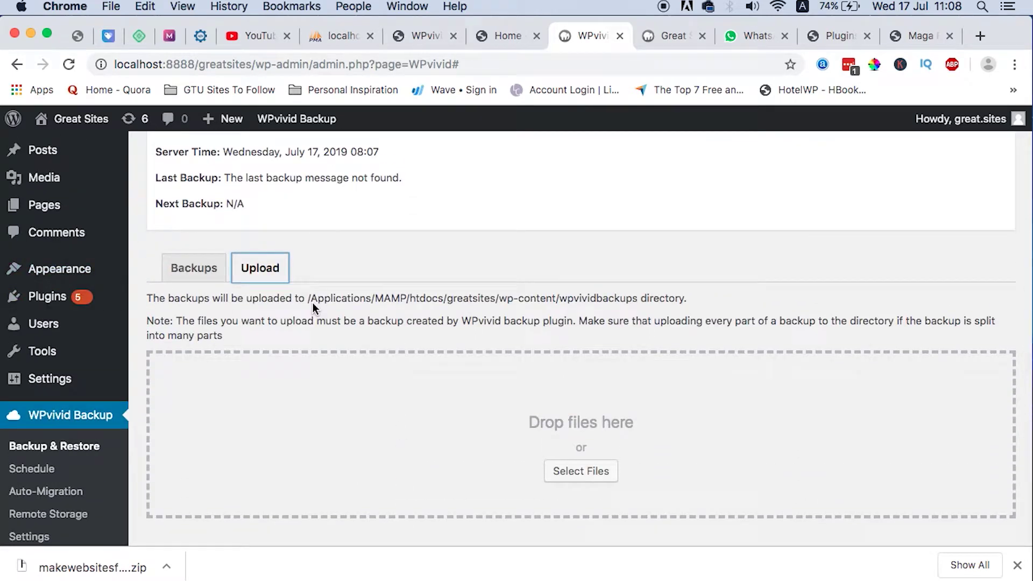
{"action": "left_click", "coordinate": [194, 269]}
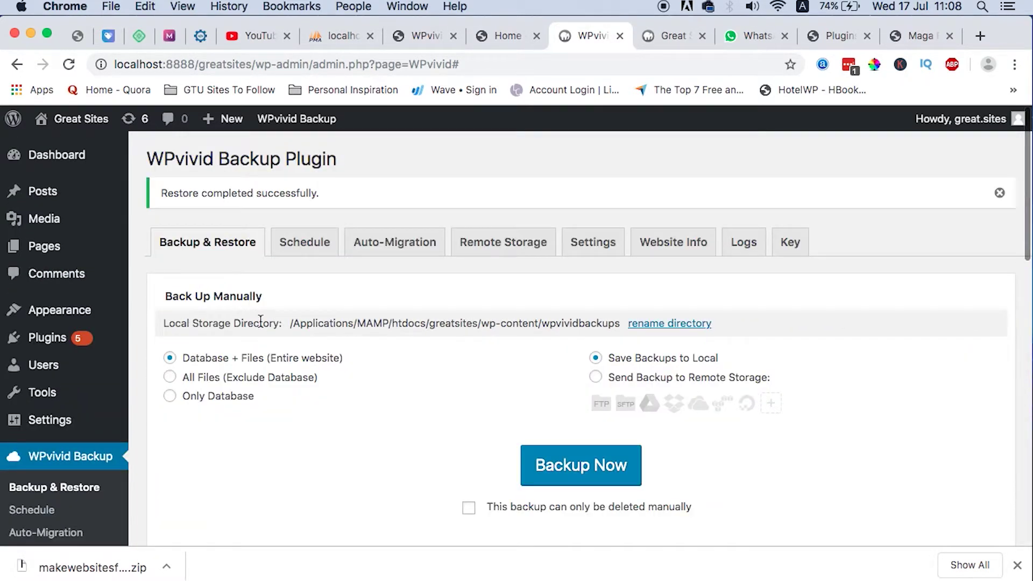
{"action": "scroll", "coordinate": [265, 322], "scroll_direction": "down", "scroll_amount": 15}
{"action": "scroll", "coordinate": [266, 322], "scroll_direction": "up", "scroll_amount": 5}
{"action": "scroll", "coordinate": [266, 322], "scroll_direction": "down", "scroll_amount": 1}
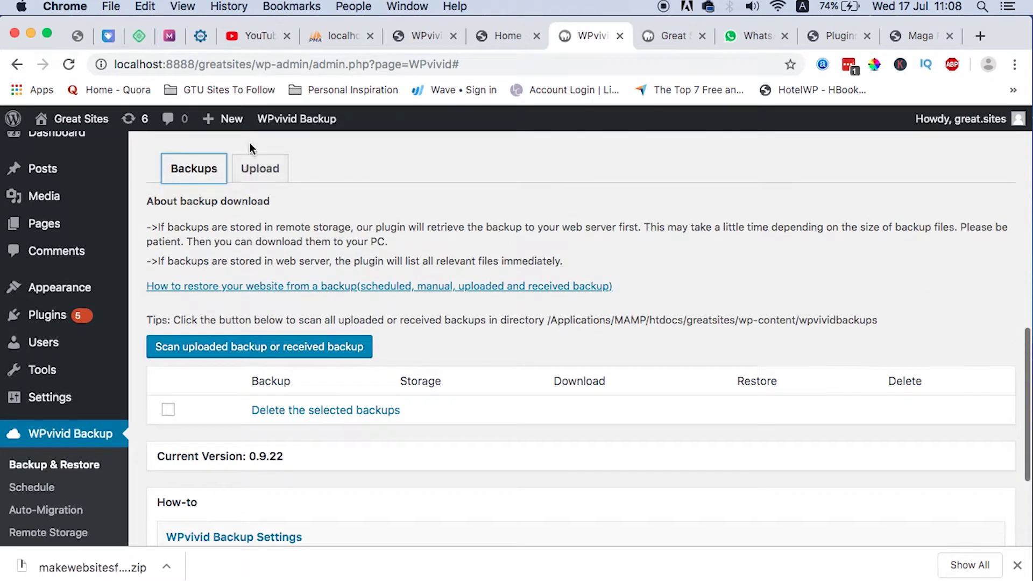
{"action": "left_click", "coordinate": [252, 189]}
{"action": "scroll", "coordinate": [560, 422], "scroll_direction": "down", "scroll_amount": 10}
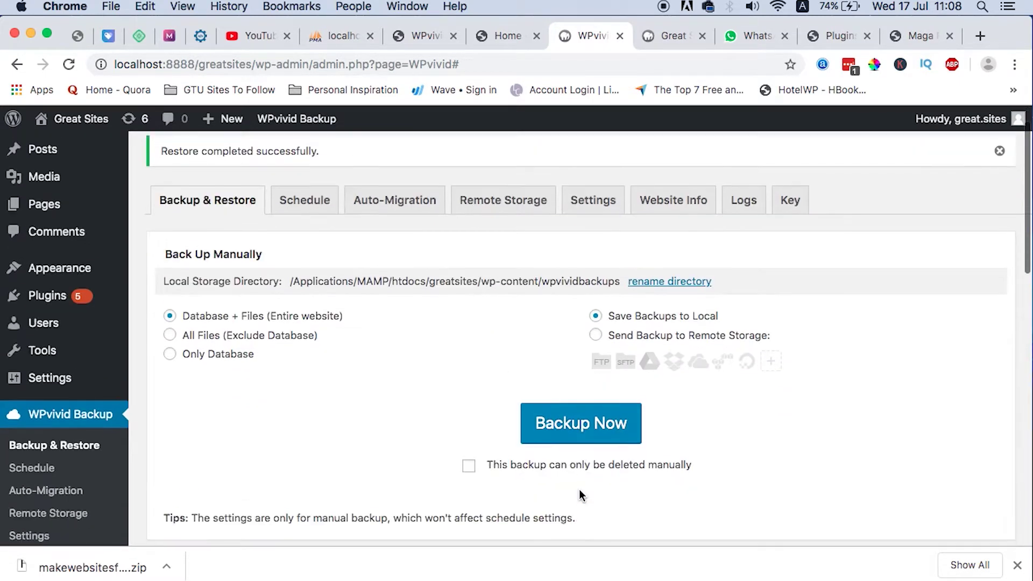
{"action": "scroll", "coordinate": [561, 474], "scroll_direction": "up", "scroll_amount": 1}
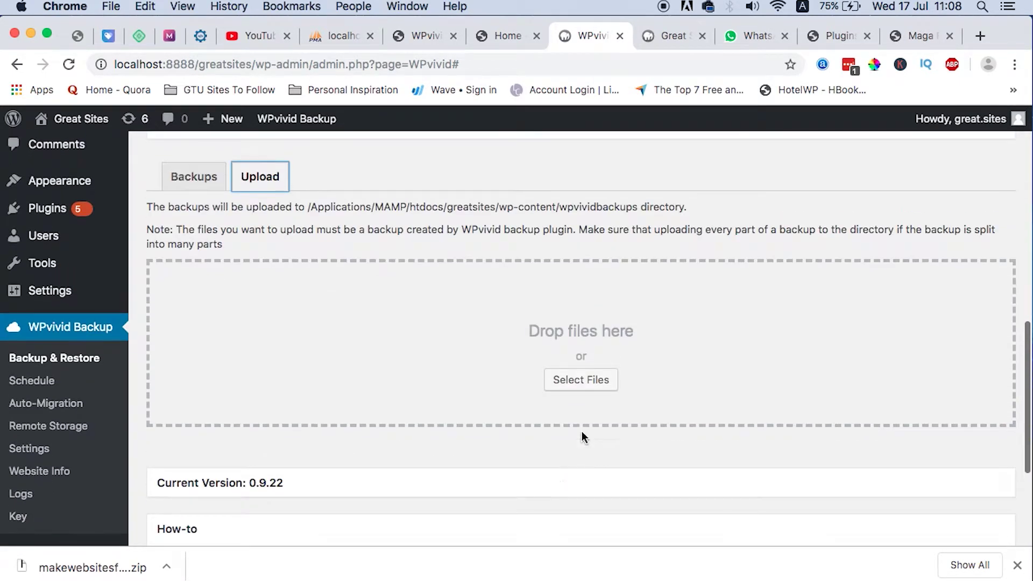
Upload the makewebsitesformoney backup_all.zip from Downloads to the local WPvivid.
{"action": "left_click", "coordinate": [593, 387]}
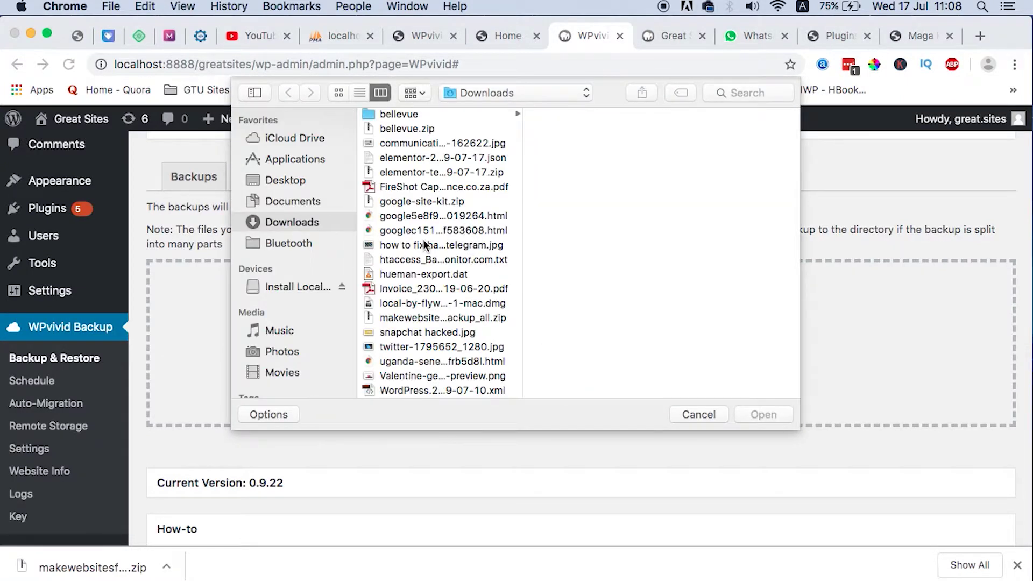
{"action": "scroll", "coordinate": [419, 196], "scroll_direction": "up", "scroll_amount": 2}
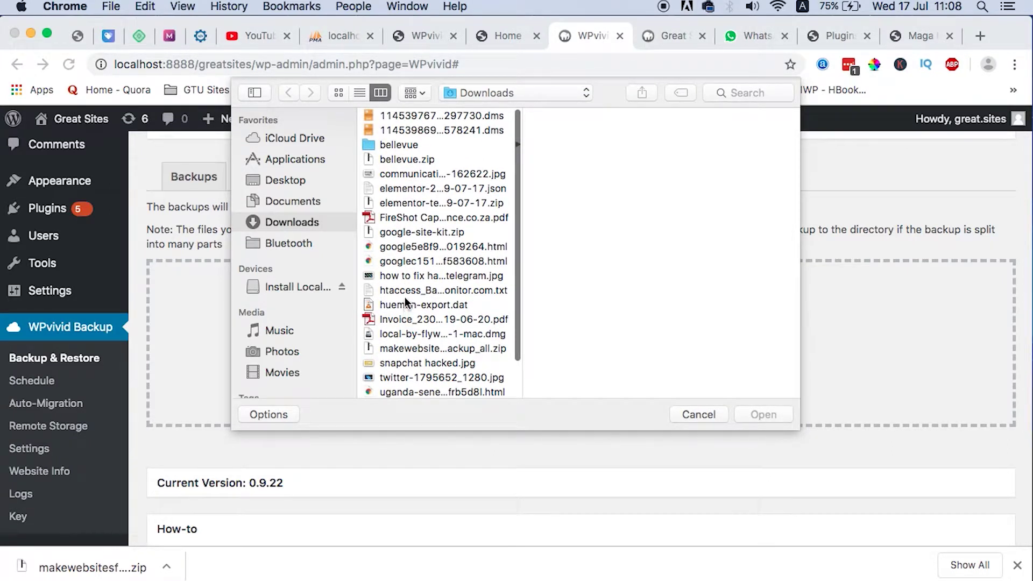
{"action": "left_click", "coordinate": [464, 349]}
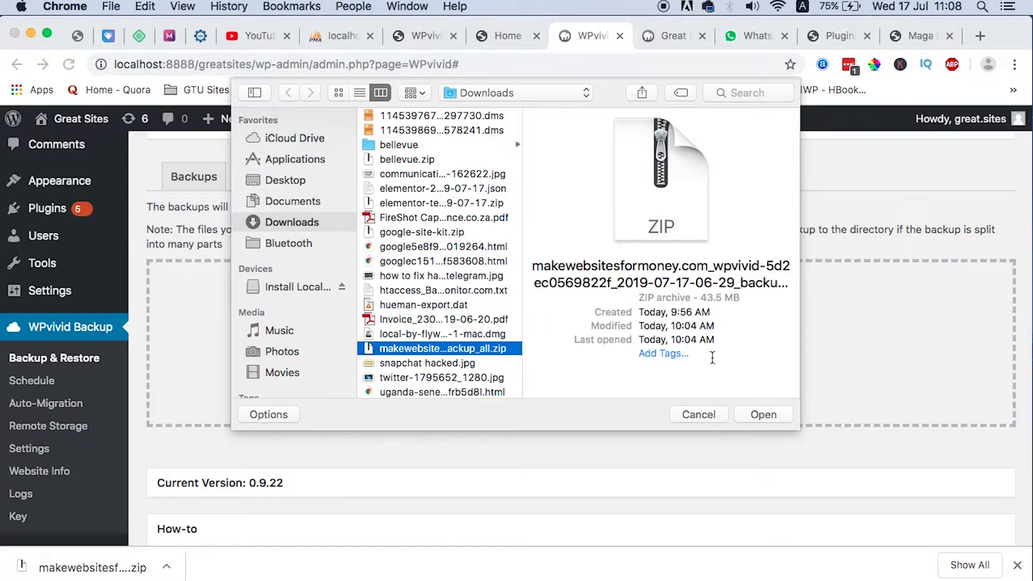
{"action": "left_click", "coordinate": [764, 414]}
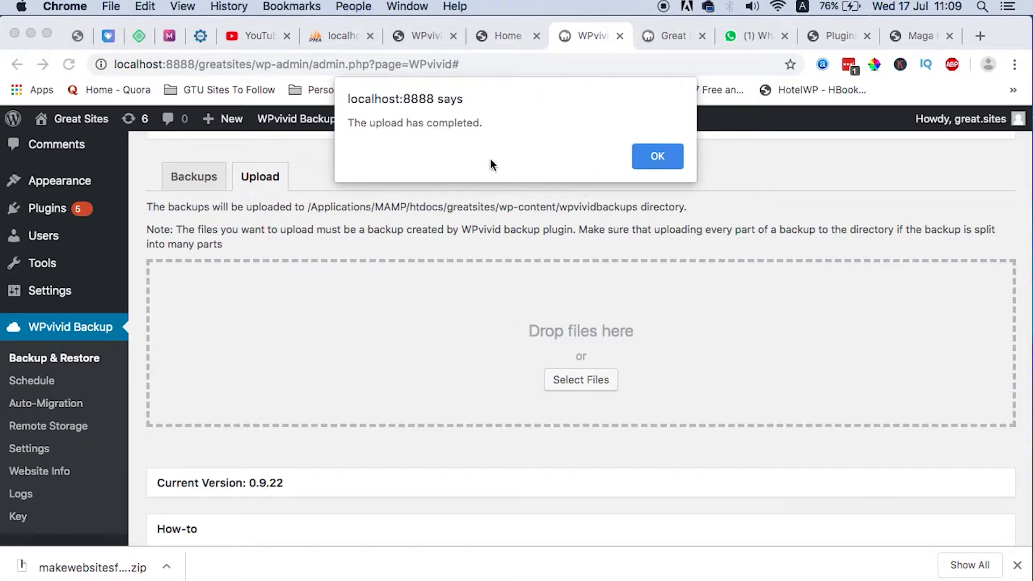
Dismiss the upload-complete notice and return to the local backups list.
{"action": "left_click", "coordinate": [679, 159]}
{"action": "scroll", "coordinate": [654, 328], "scroll_direction": "up", "scroll_amount": 3}
{"action": "left_click", "coordinate": [275, 292]}
{"action": "scroll", "coordinate": [371, 457], "scroll_direction": "down", "scroll_amount": 15}
{"action": "scroll", "coordinate": [371, 457], "scroll_direction": "up", "scroll_amount": 6}
{"action": "left_click", "coordinate": [195, 277]}
{"action": "scroll", "coordinate": [409, 413], "scroll_direction": "down", "scroll_amount": 8}
{"action": "scroll", "coordinate": [409, 413], "scroll_direction": "down", "scroll_amount": 5}
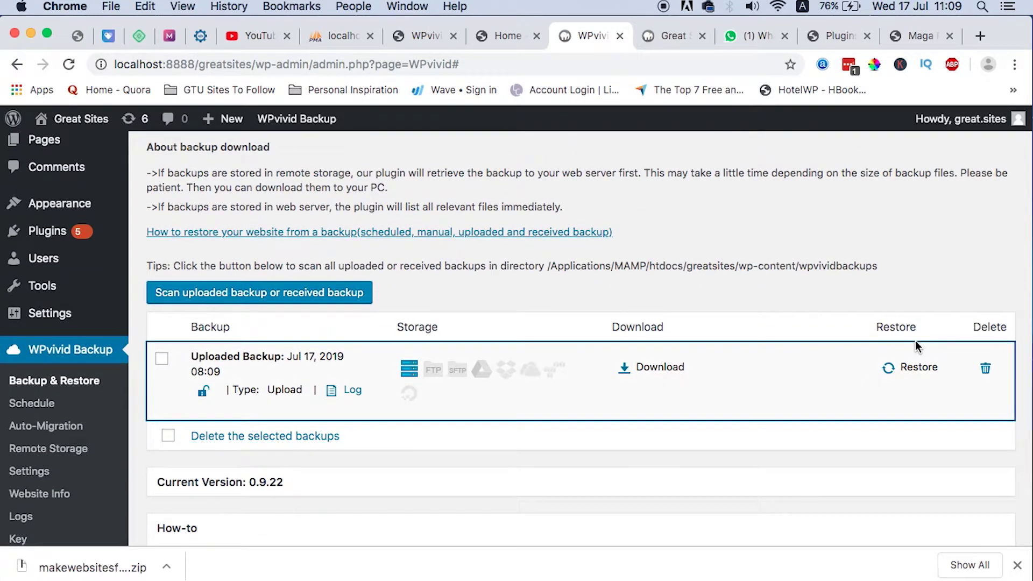
Restore the uploaded Jul 17, 2019 08:09 backup over this site, confirming with OK.
{"action": "left_click", "coordinate": [918, 367]}
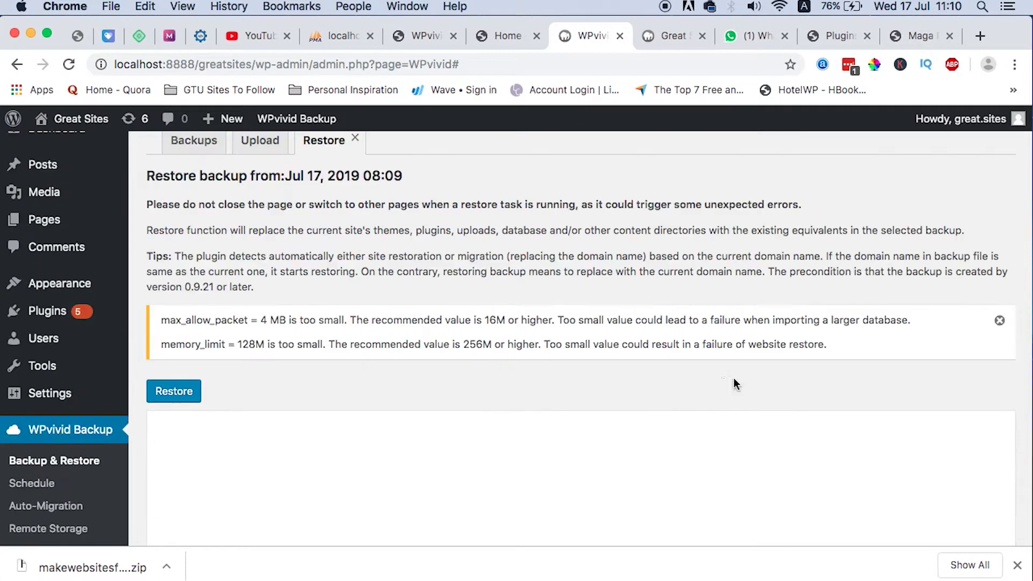
{"action": "left_click", "coordinate": [174, 389]}
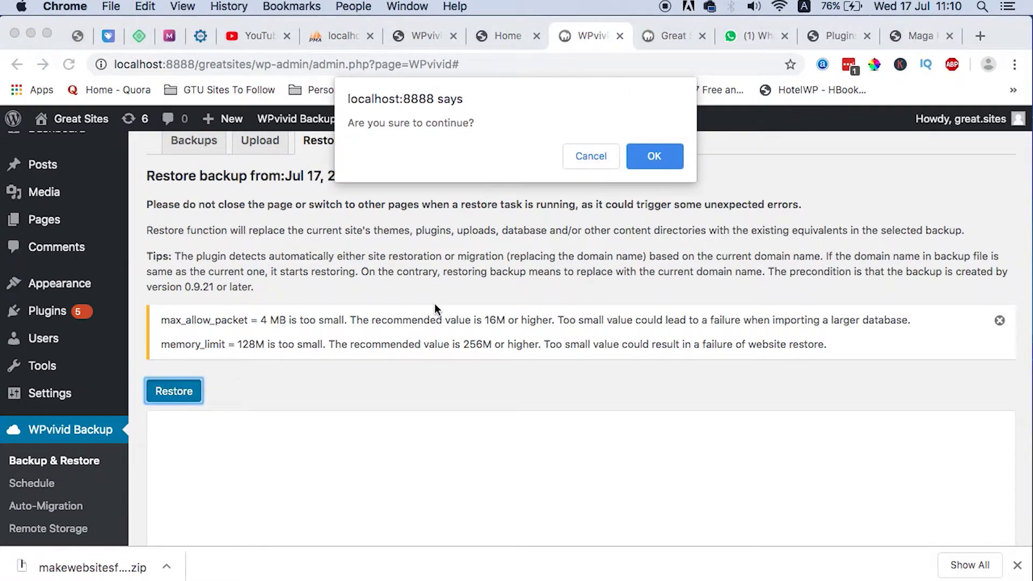
{"action": "left_click", "coordinate": [656, 156]}
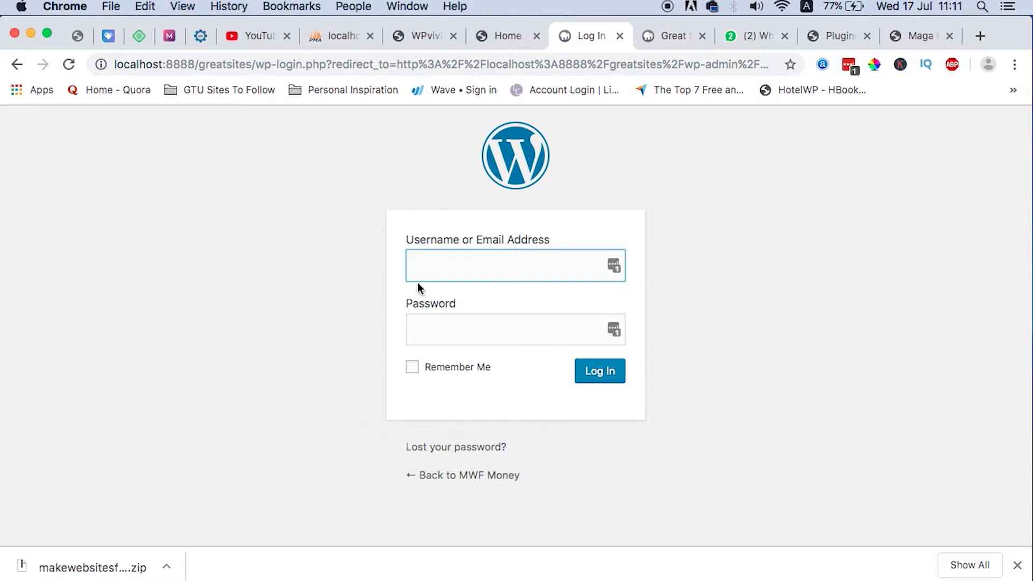
Log in to the restored local site with the live site's admin username and password copied from LastPass.
{"action": "left_click", "coordinate": [427, 38]}
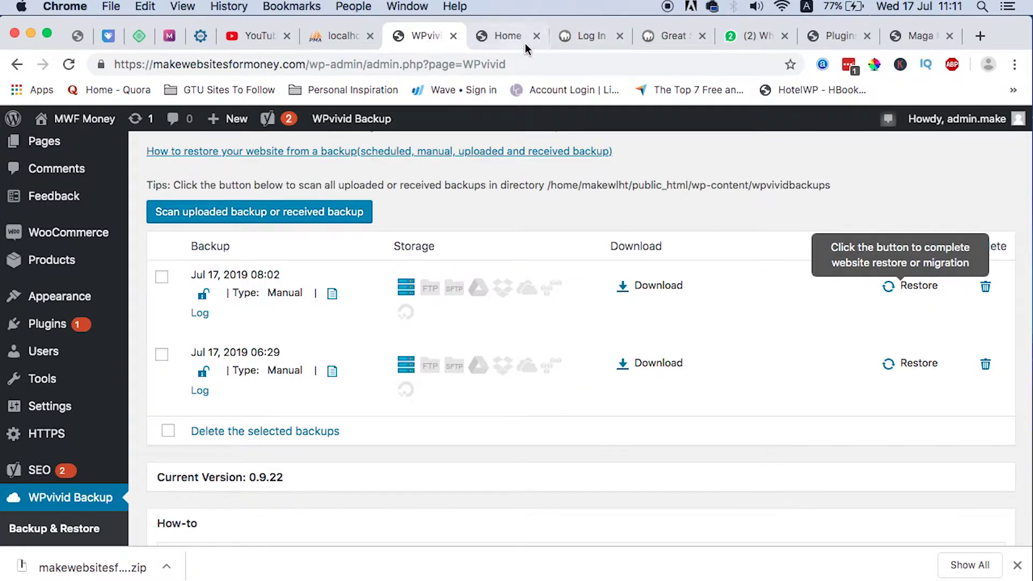
{"action": "left_click", "coordinate": [591, 36]}
{"action": "left_click", "coordinate": [604, 204]}
{"action": "left_click", "coordinate": [527, 334]}
{"action": "key", "text": "super+v"}
{"action": "left_click", "coordinate": [490, 268]}
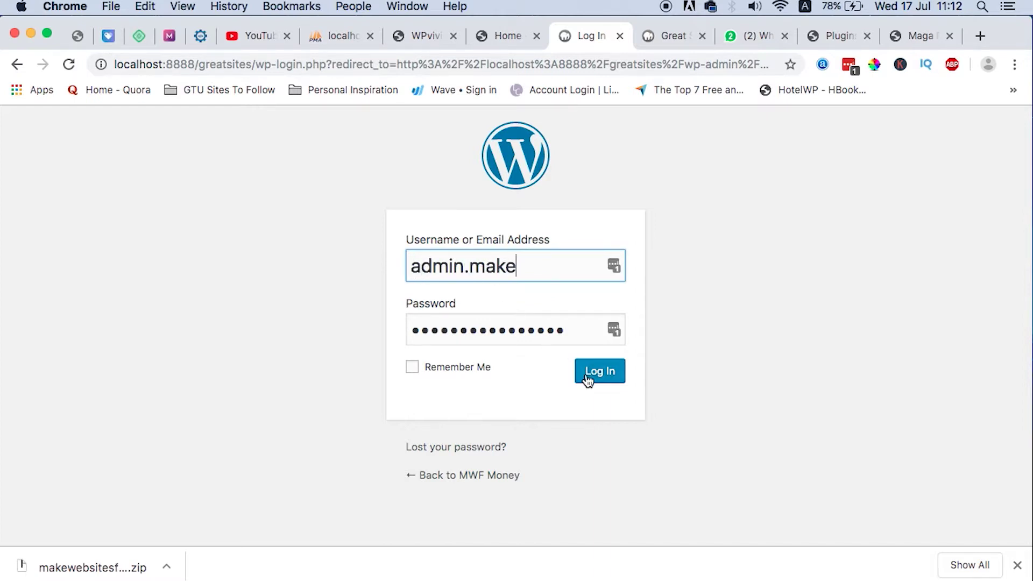
{"action": "left_click", "coordinate": [588, 381]}
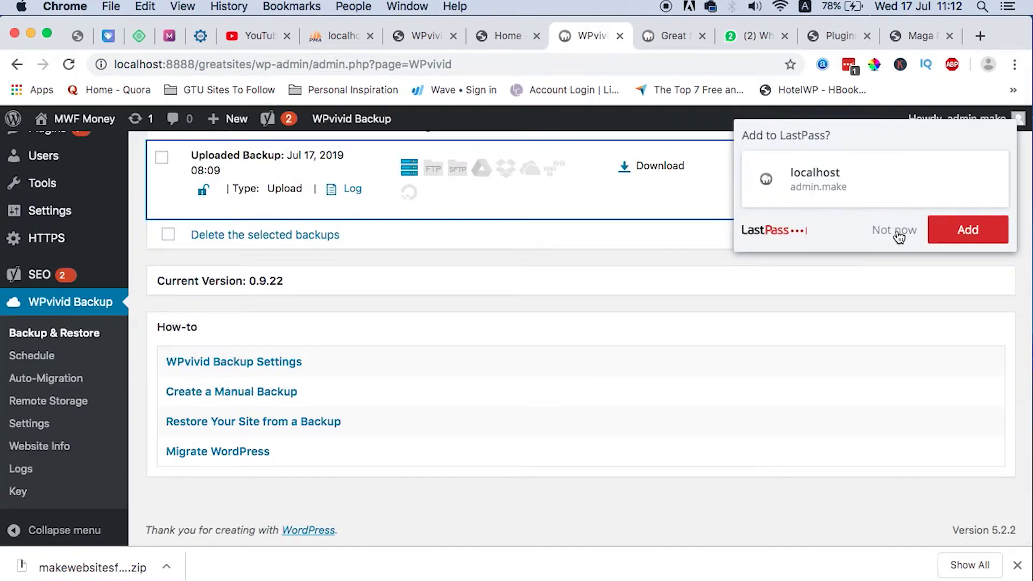
{"action": "left_click", "coordinate": [895, 231]}
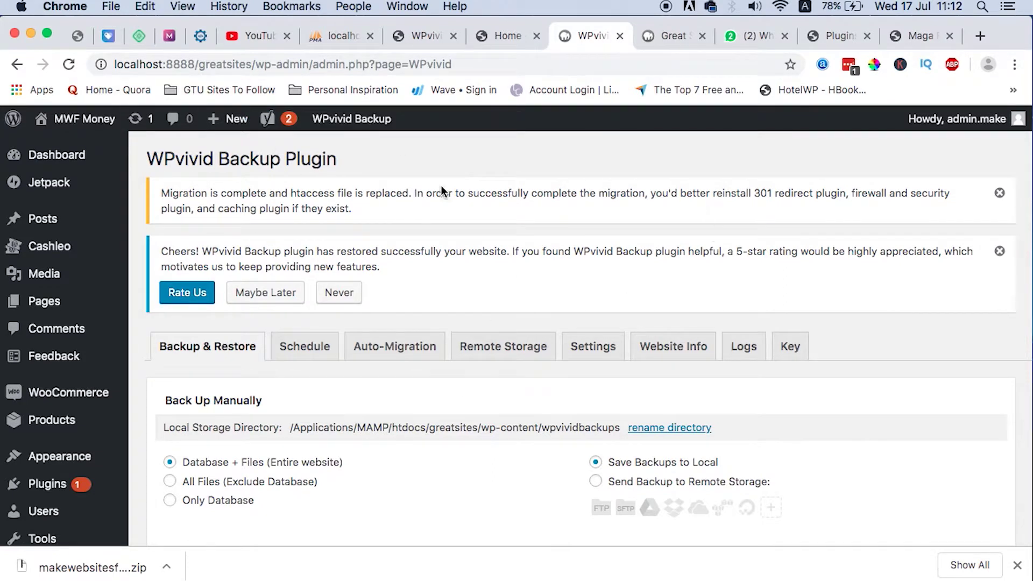
Open the local site's front page in a new tab via the admin bar's Visit Site.
{"action": "left_click", "coordinate": [670, 35]}
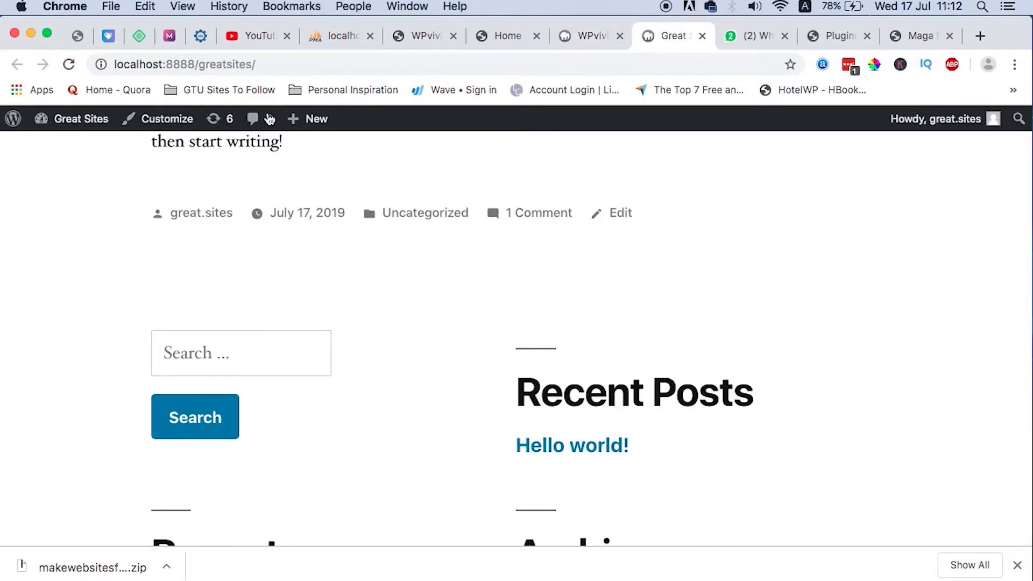
{"action": "left_click", "coordinate": [576, 37]}
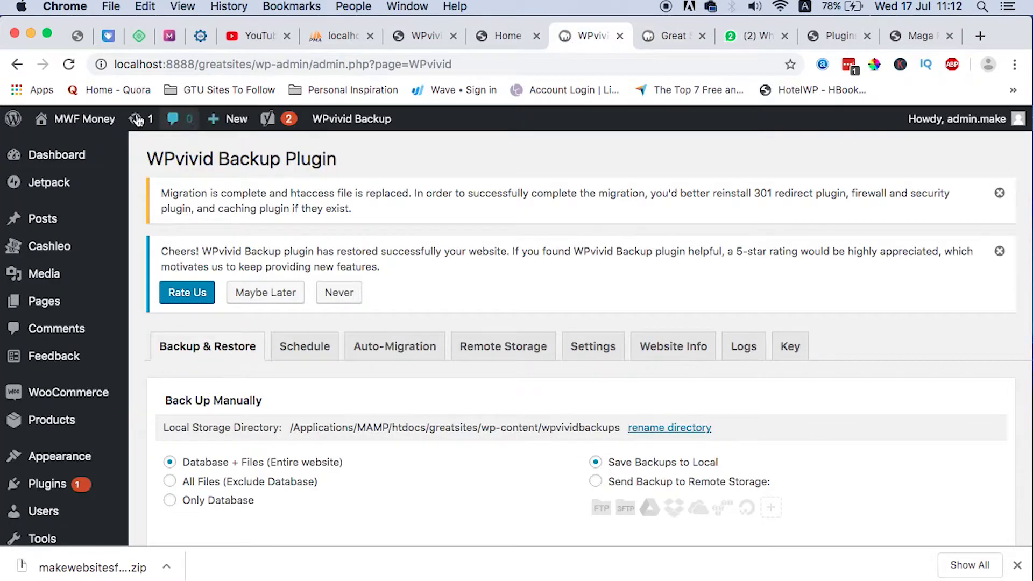
{"action": "mouse_move", "coordinate": [81, 118]}
{"action": "left_click", "coordinate": [84, 147], "text": "super"}
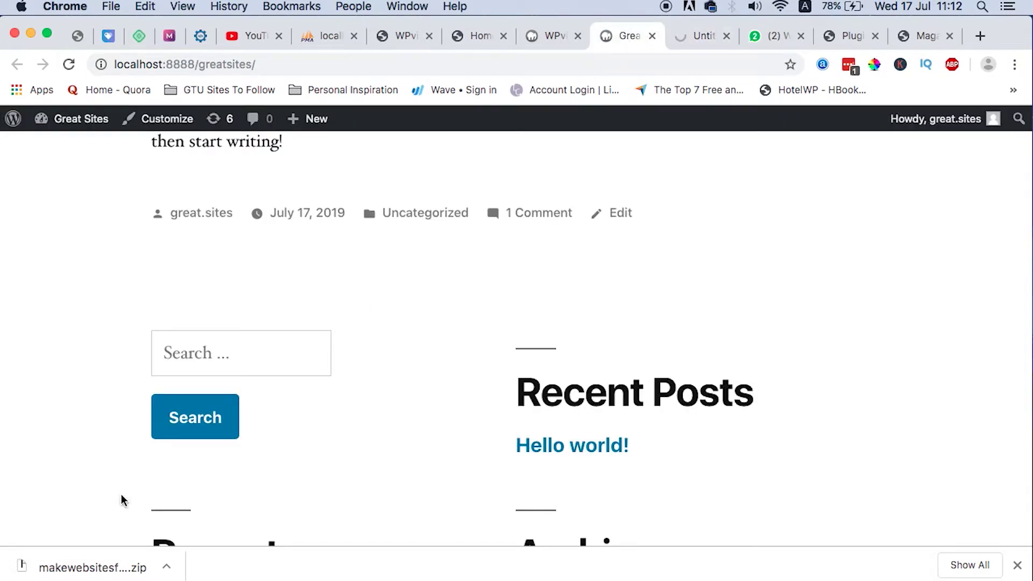
{"action": "scroll", "coordinate": [467, 367], "scroll_direction": "down", "scroll_amount": 2}
{"action": "scroll", "coordinate": [467, 368], "scroll_direction": "up", "scroll_amount": 5}
Scroll through the new localhost MWF Money home page, then return to the admin tab.
{"action": "left_click", "coordinate": [704, 36]}
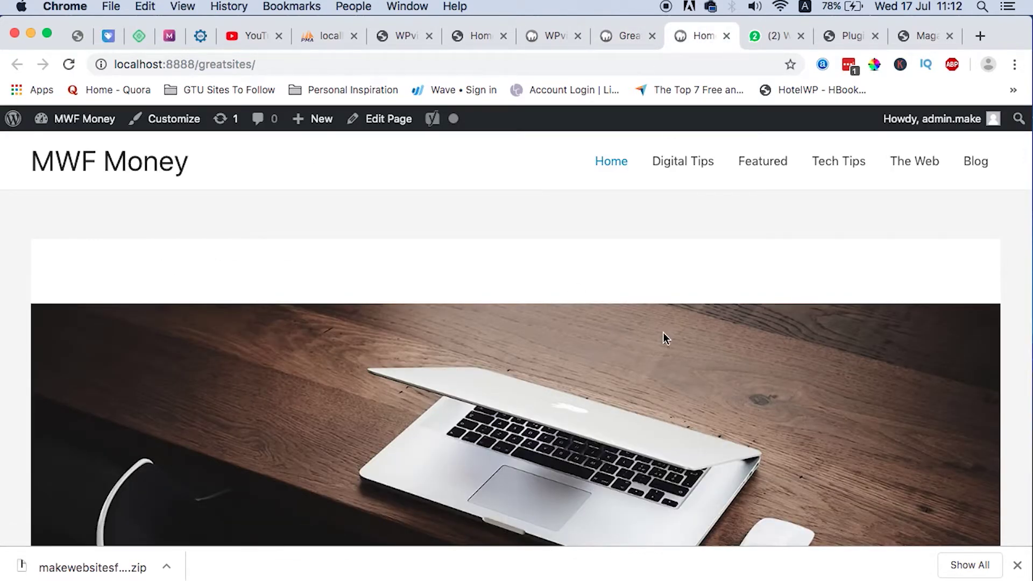
{"action": "scroll", "coordinate": [604, 316], "scroll_direction": "down", "scroll_amount": 15}
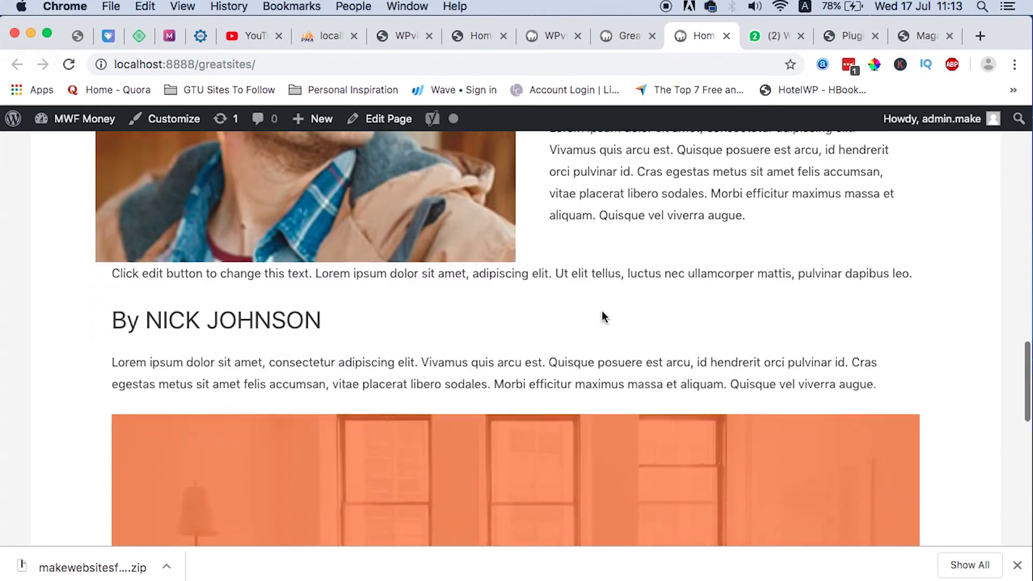
{"action": "scroll", "coordinate": [601, 316], "scroll_direction": "down", "scroll_amount": 12}
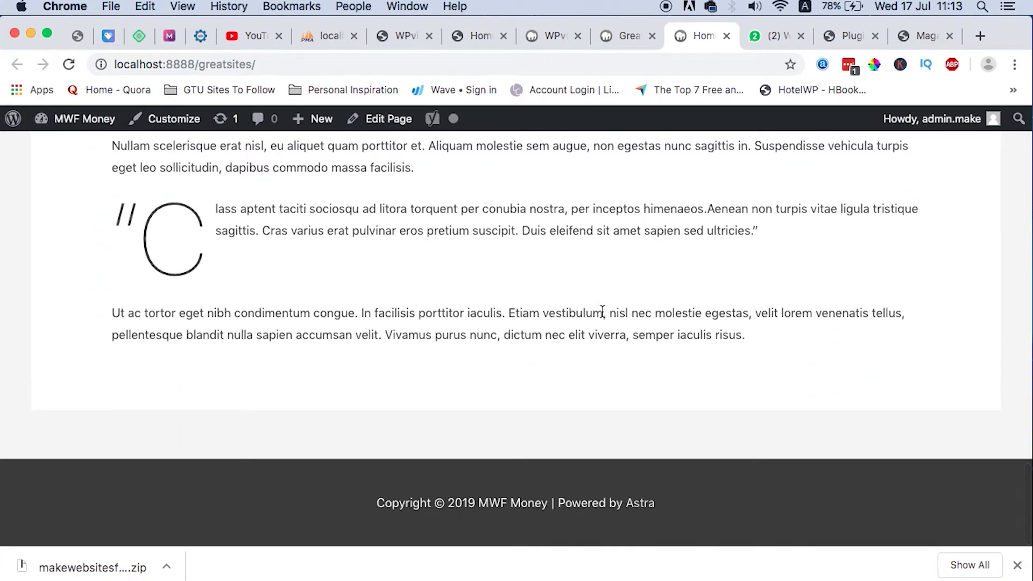
{"action": "scroll", "coordinate": [602, 311], "scroll_direction": "up", "scroll_amount": 20}
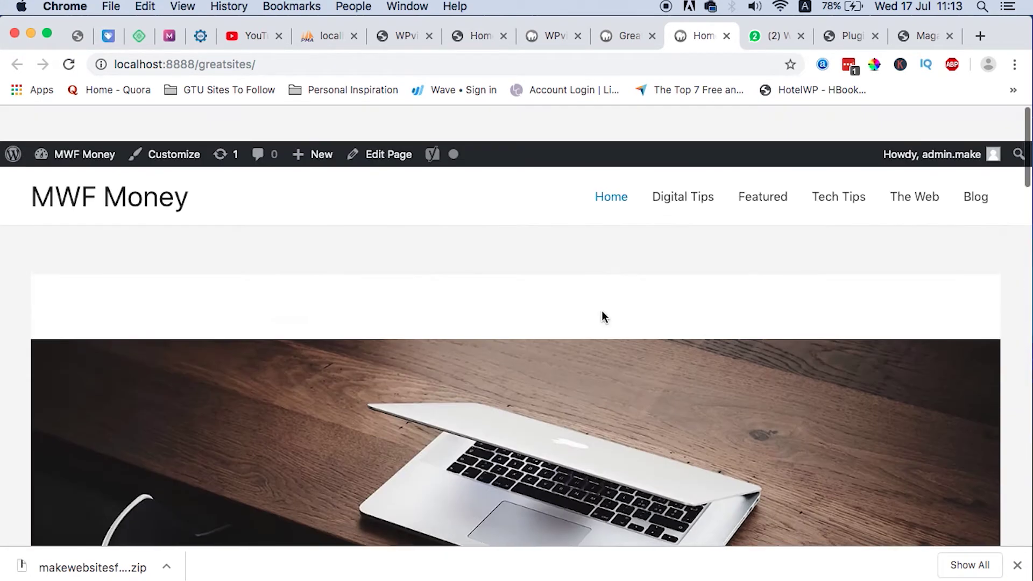
{"action": "key", "text": "ctrl+shift+Tab"}
{"action": "key", "text": "ctrl+shift+Tab"}
{"action": "left_click", "coordinate": [43, 160]}
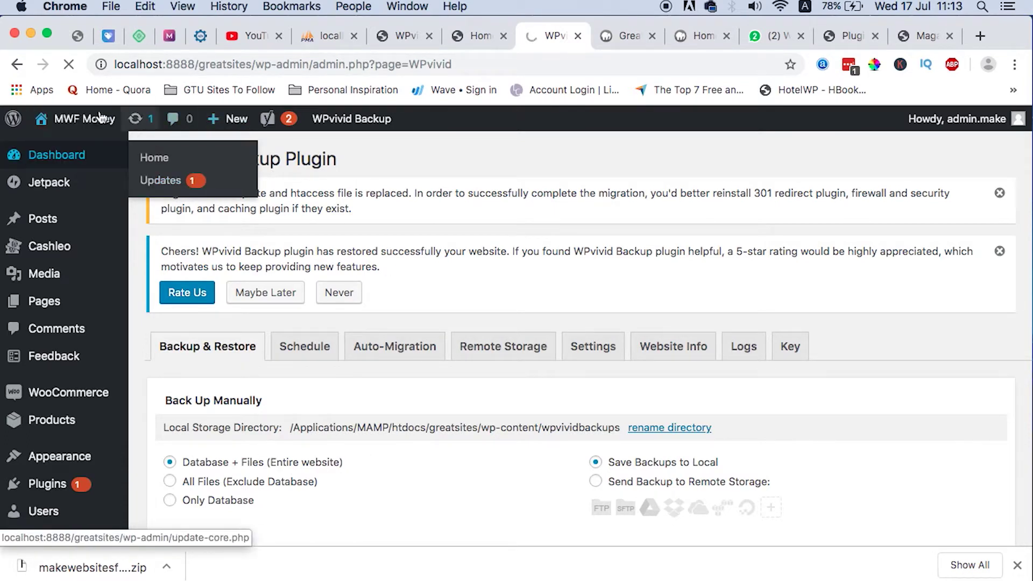
Load the local site's dashboard while glancing at the old Great Sites tab.
{"action": "mouse_move", "coordinate": [69, 119]}
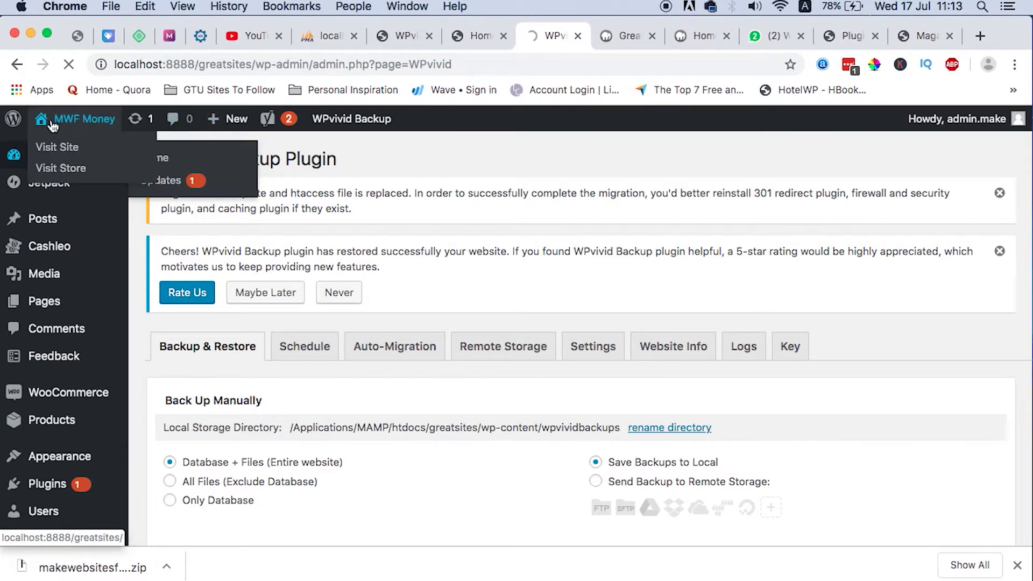
{"action": "left_click", "coordinate": [623, 34]}
{"action": "mouse_move", "coordinate": [75, 119]}
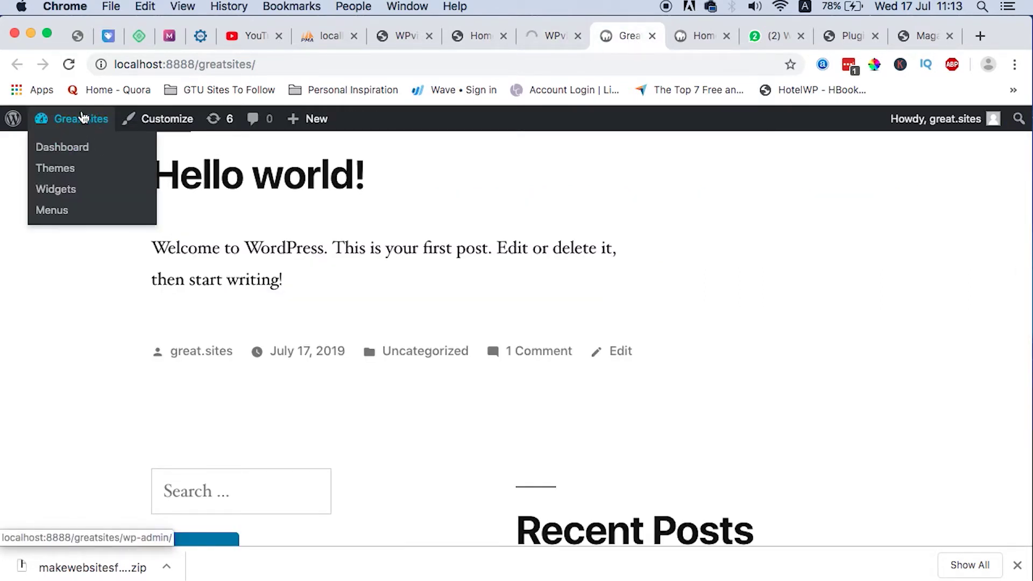
{"action": "left_click", "coordinate": [551, 47]}
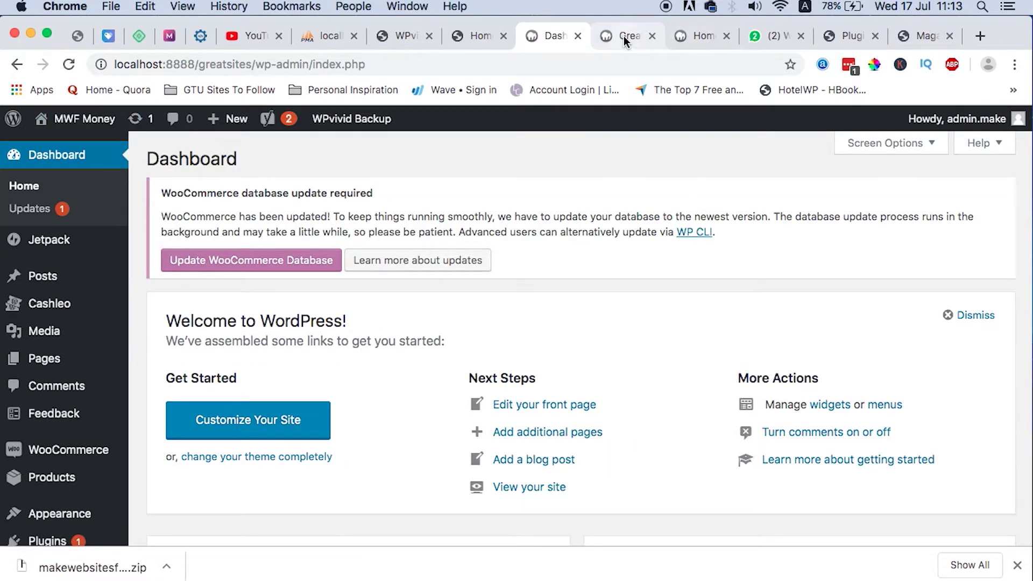
Compare the old Great Sites page with the local MWF Money home page, then reload it.
{"action": "left_click", "coordinate": [622, 35]}
{"action": "scroll", "coordinate": [567, 450], "scroll_direction": "down", "scroll_amount": 10}
{"action": "scroll", "coordinate": [567, 449], "scroll_direction": "up", "scroll_amount": 15}
{"action": "scroll", "coordinate": [567, 449], "scroll_direction": "down", "scroll_amount": 10}
{"action": "scroll", "coordinate": [567, 450], "scroll_direction": "up", "scroll_amount": 15}
{"action": "left_click", "coordinate": [697, 38]}
{"action": "scroll", "coordinate": [680, 376], "scroll_direction": "down", "scroll_amount": 4}
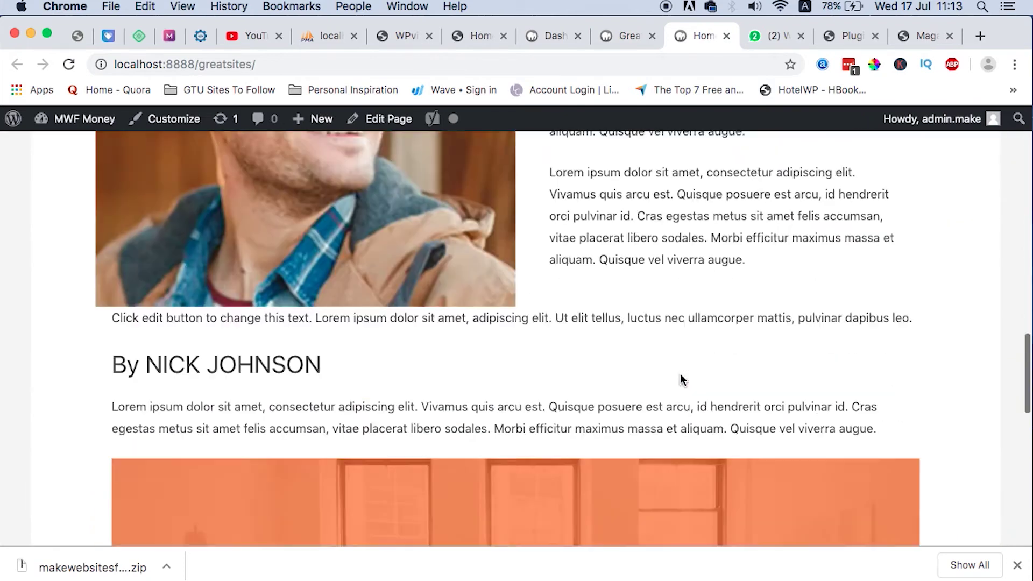
{"action": "key", "text": "super+r"}
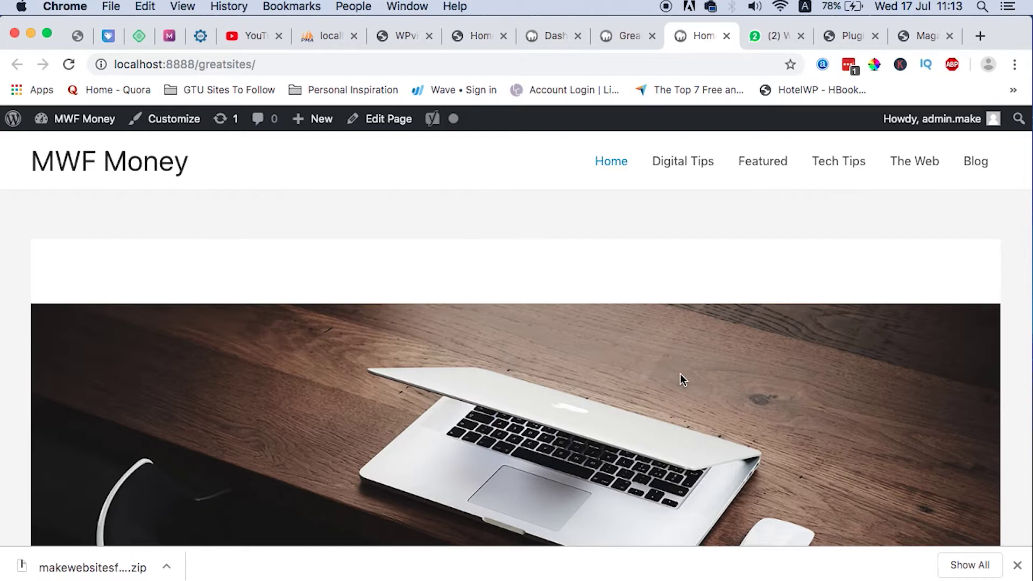
{"action": "left_click", "coordinate": [472, 38]}
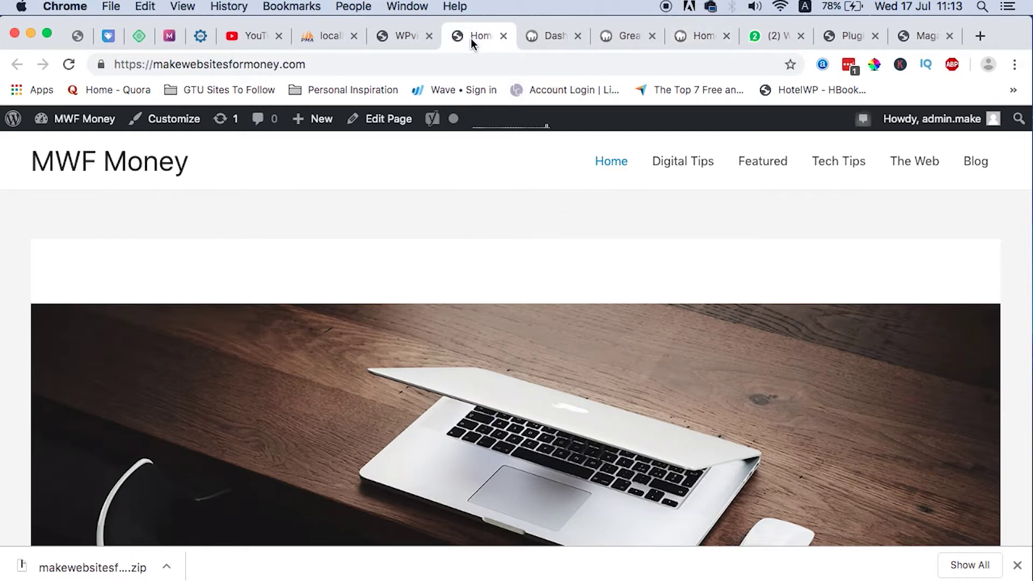
{"action": "left_click", "coordinate": [551, 36]}
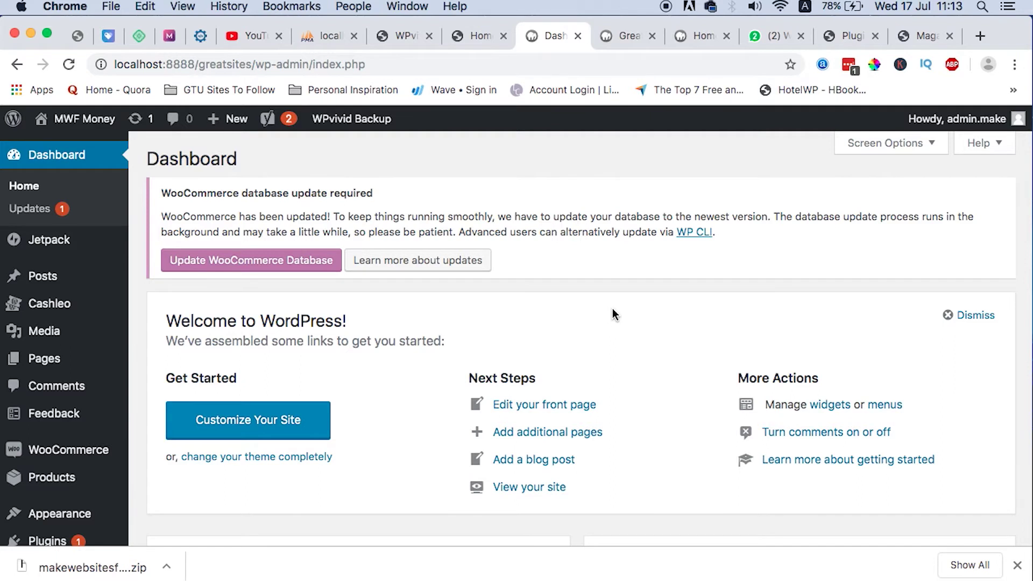
{"action": "left_click", "coordinate": [619, 36]}
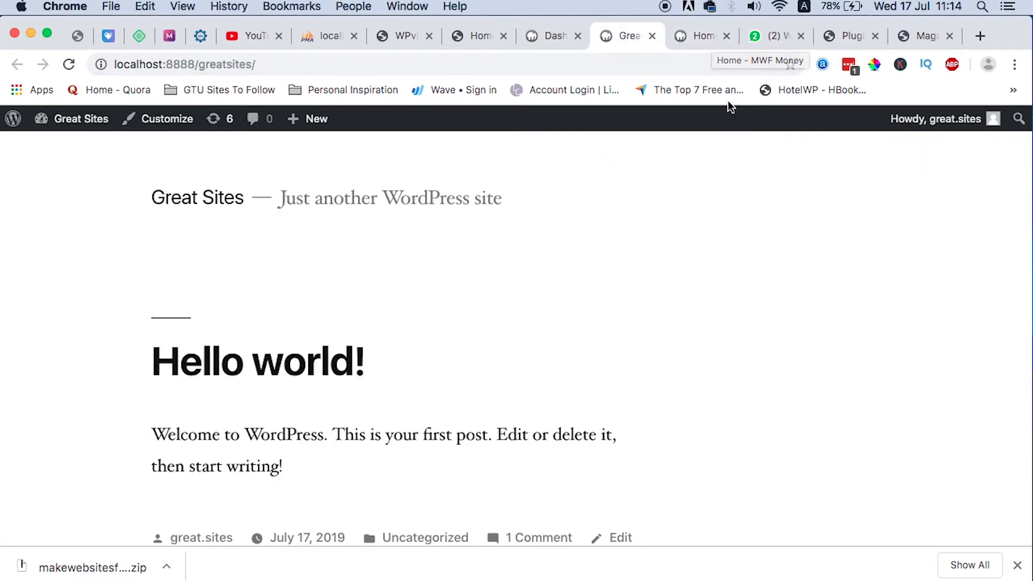
{"action": "left_click", "coordinate": [683, 31]}
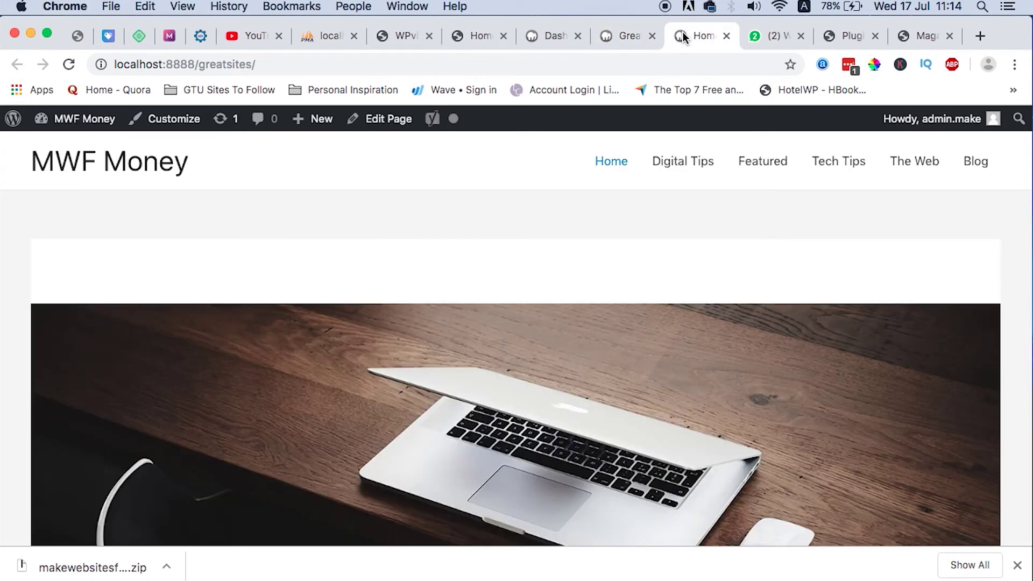
{"action": "left_click", "coordinate": [620, 42]}
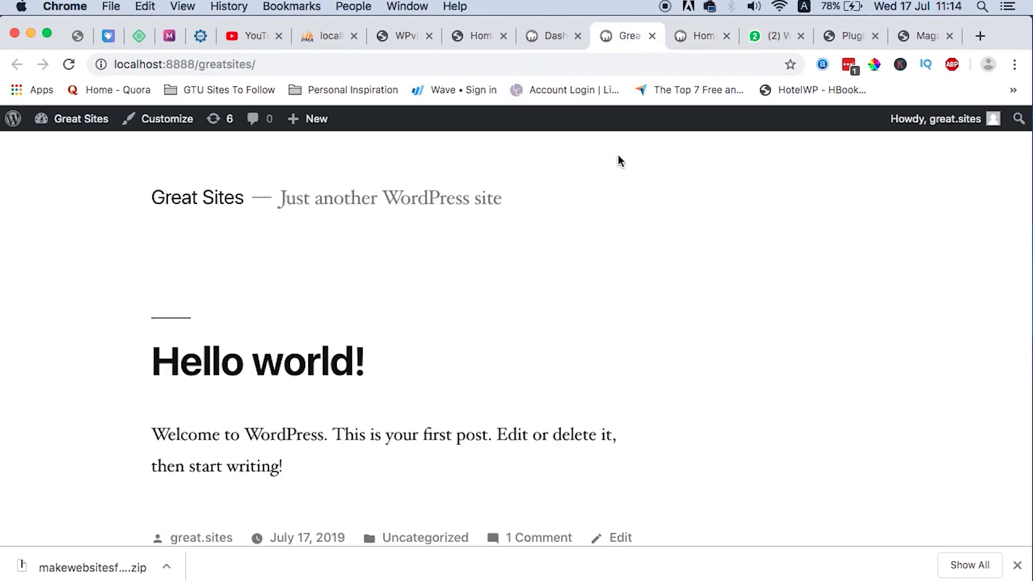
{"action": "scroll", "coordinate": [594, 413], "scroll_direction": "down", "scroll_amount": 5}
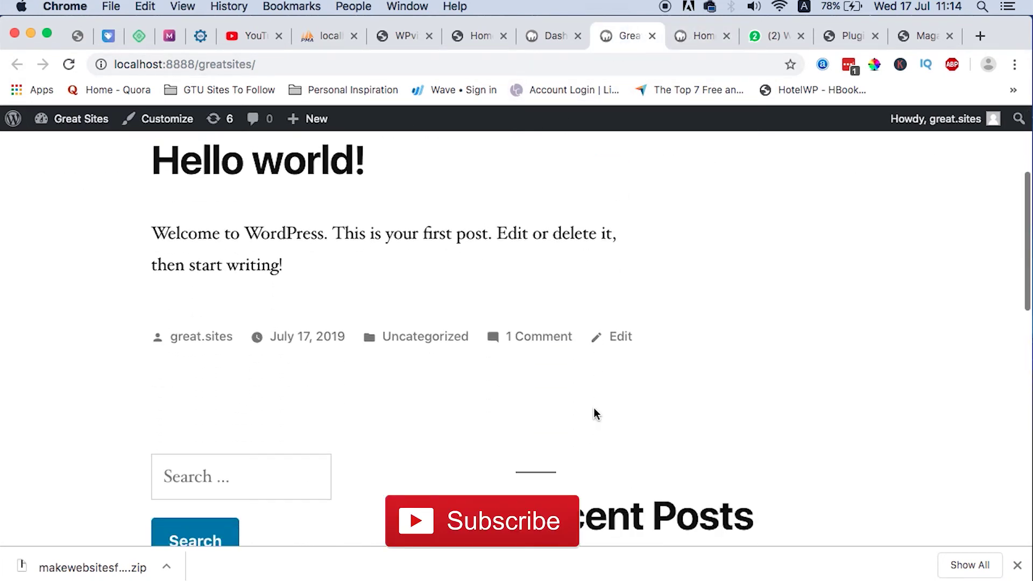
{"action": "scroll", "coordinate": [597, 392], "scroll_direction": "up", "scroll_amount": 5}
{"action": "scroll", "coordinate": [602, 415], "scroll_direction": "down", "scroll_amount": 5}
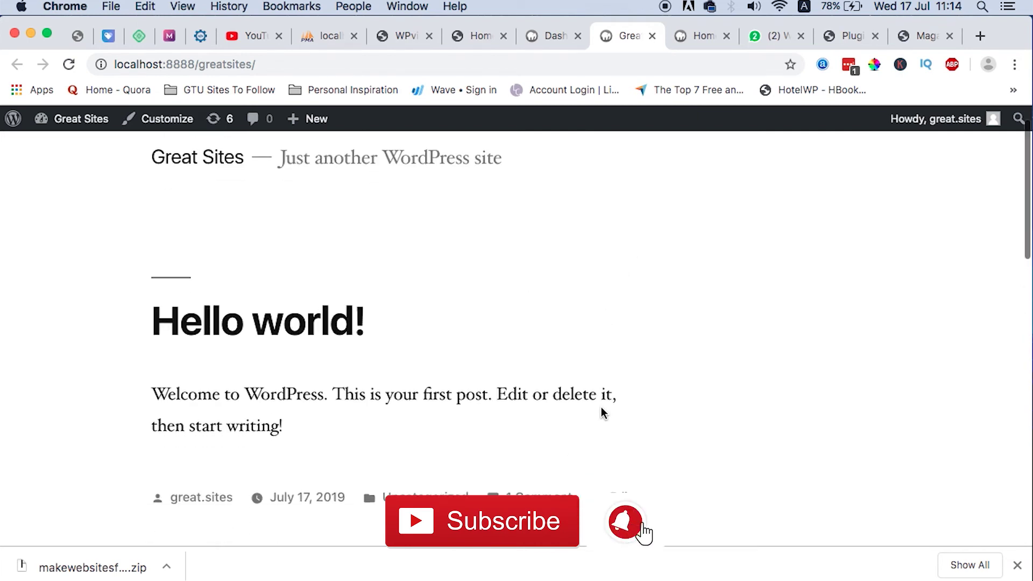
{"action": "scroll", "coordinate": [662, 337], "scroll_direction": "down", "scroll_amount": 10}
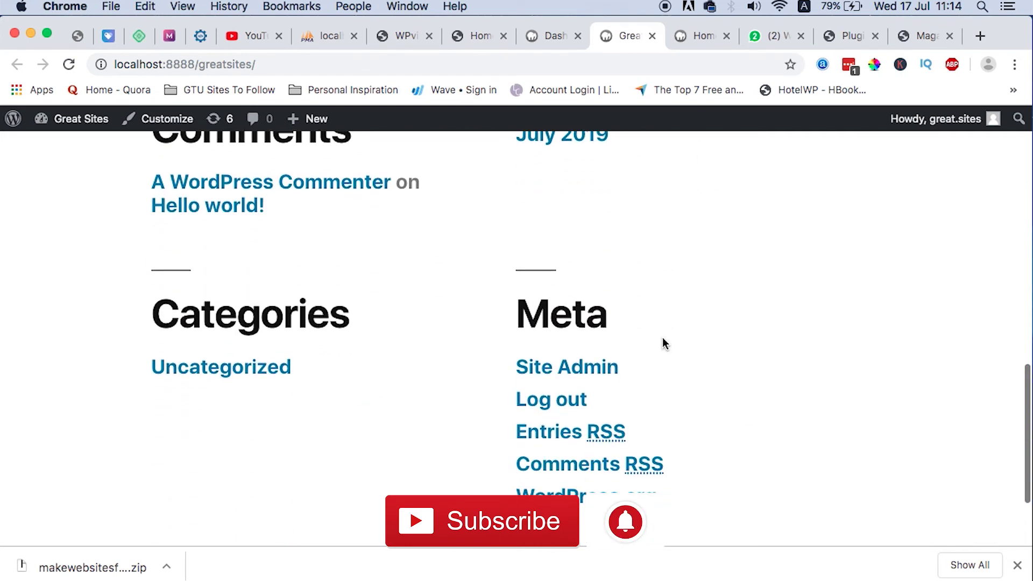
{"action": "scroll", "coordinate": [663, 337], "scroll_direction": "up", "scroll_amount": 10}
{"action": "left_click", "coordinate": [689, 37]}
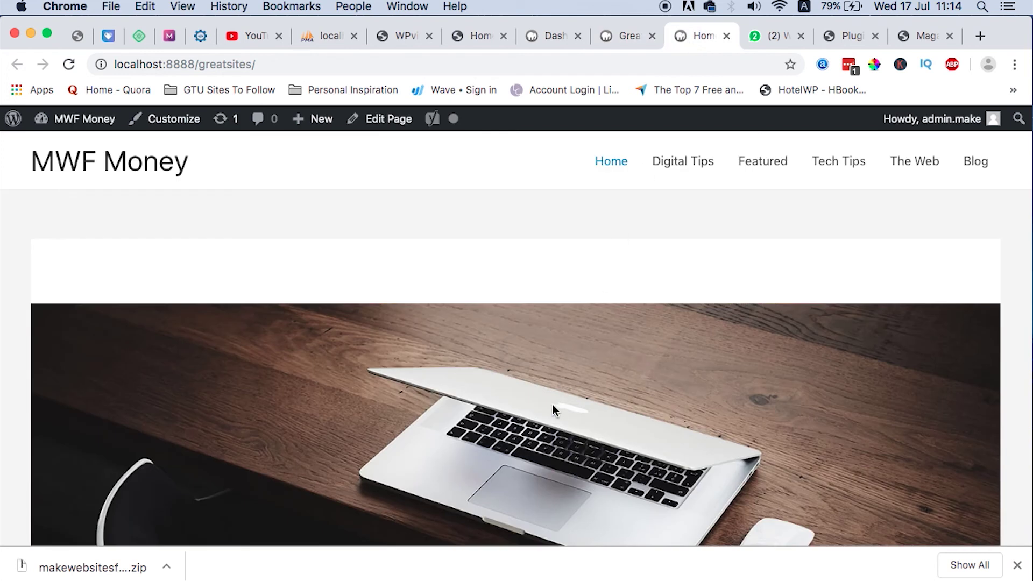
{"action": "scroll", "coordinate": [553, 405], "scroll_direction": "down", "scroll_amount": 8}
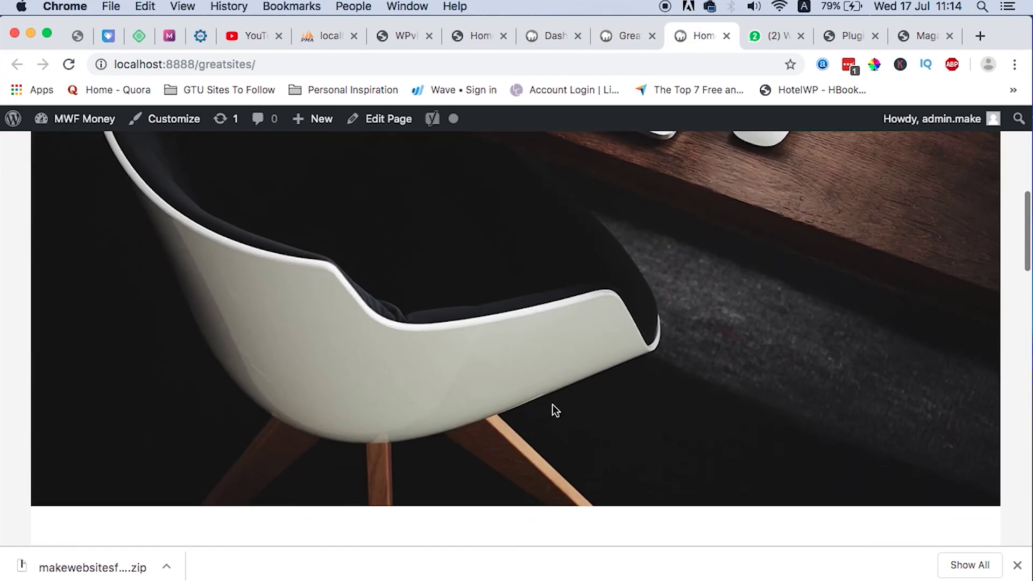